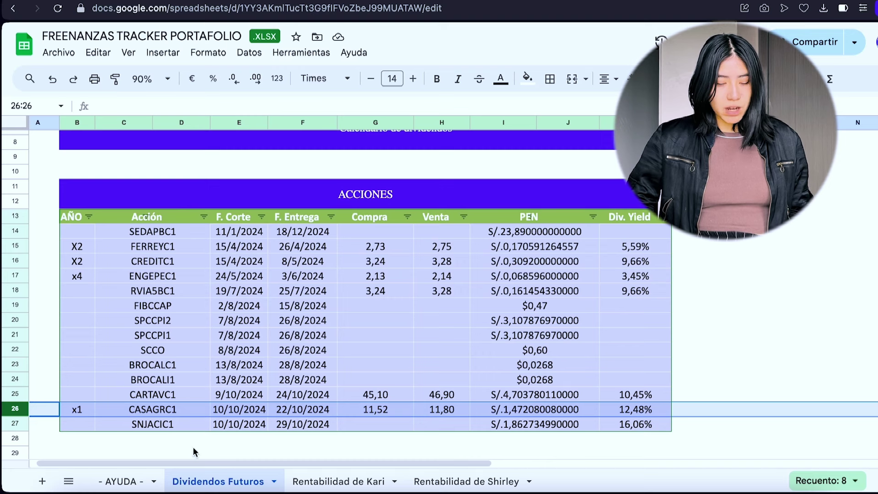
- Review the July dividend calendar and its ACCIONES table, examining the AÑO column and the FERREYC1, CREDITC1, ENGEPEC1 and CASAGRC1 rows
scroll(344, 255, "up", 5)
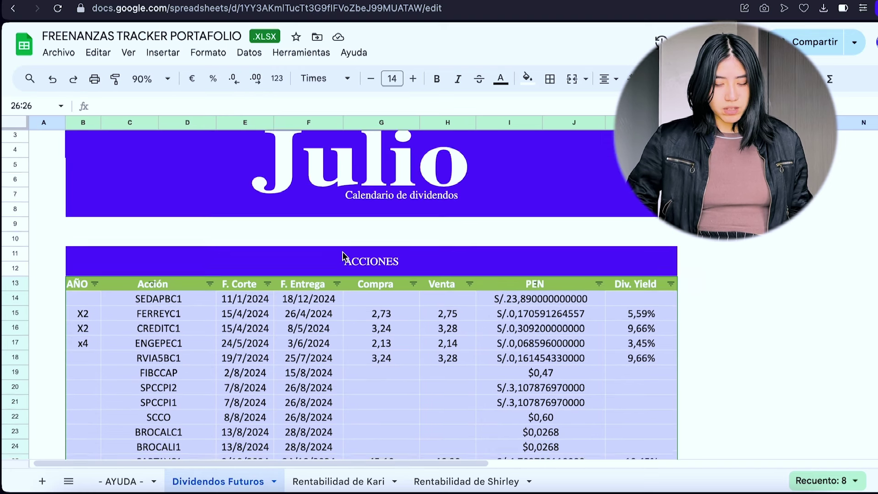
left_click(485, 170)
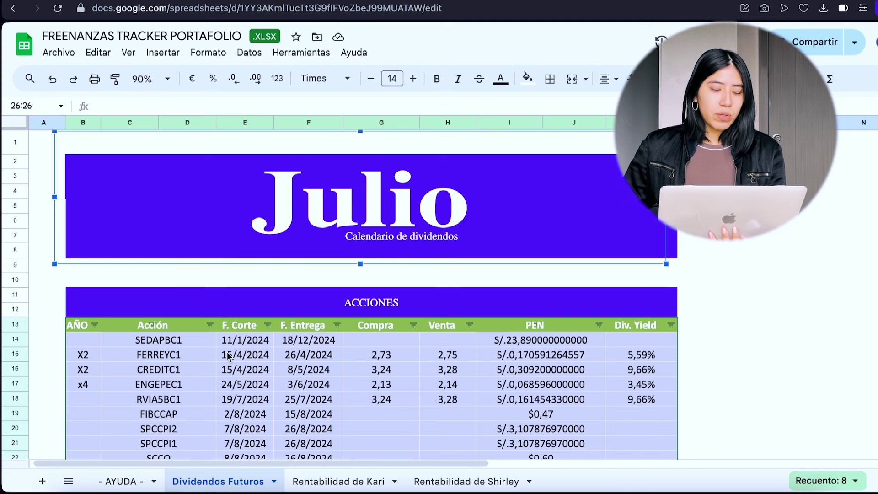
scroll(247, 364, "down", 4)
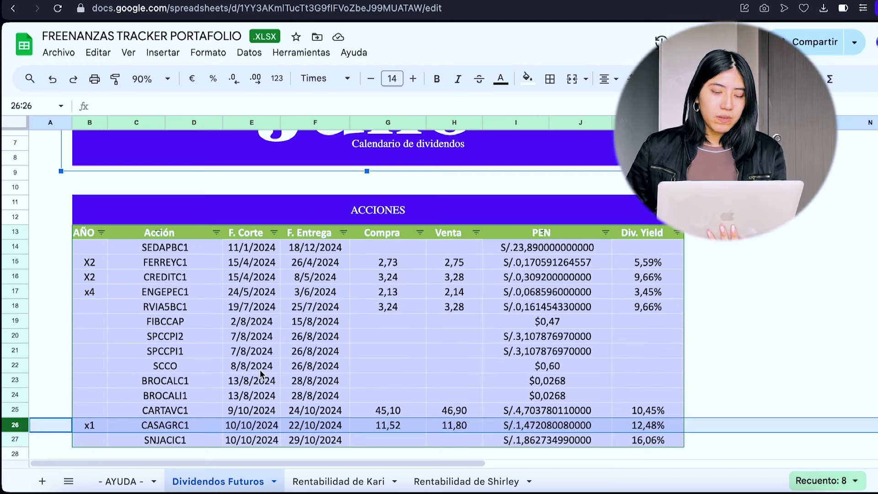
scroll(261, 374, "down", 1)
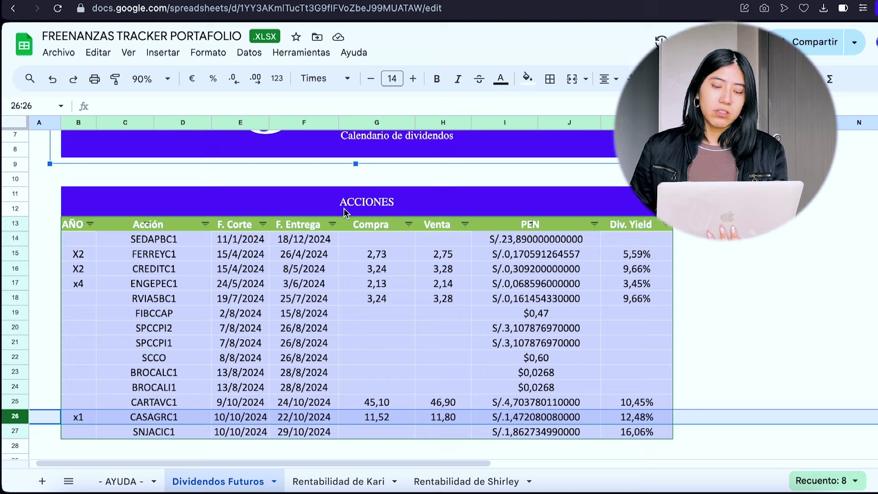
left_click(344, 212)
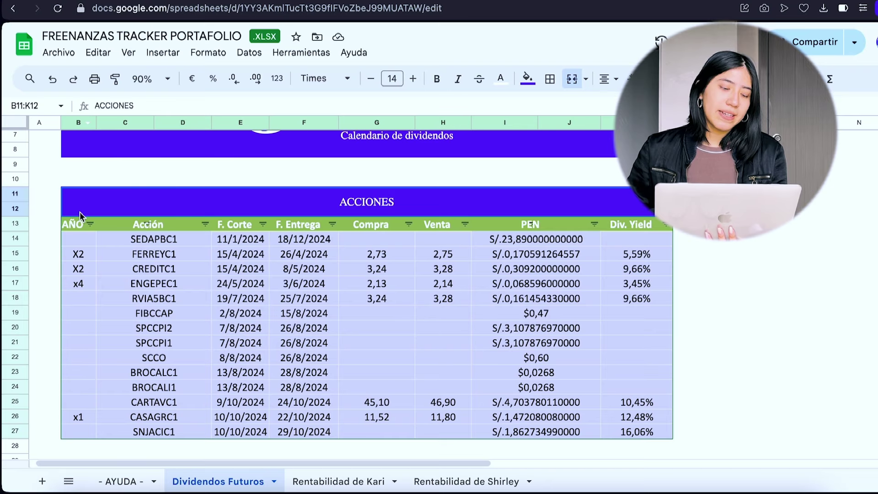
left_click(80, 222)
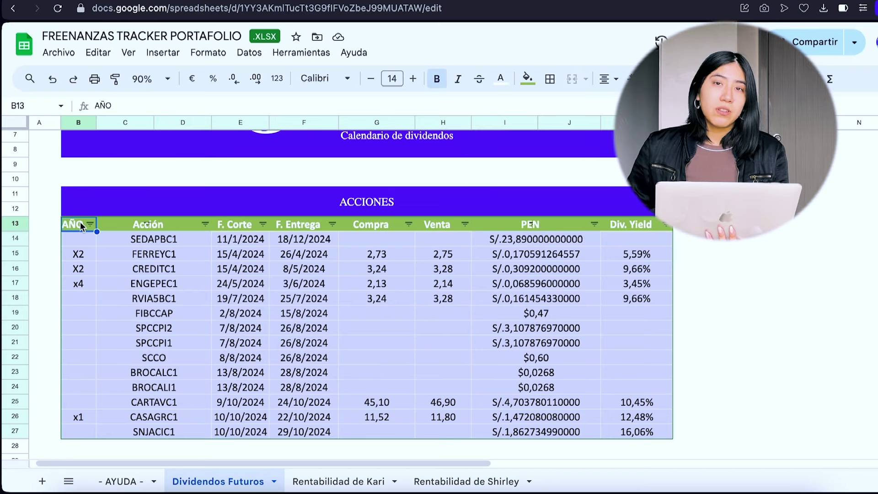
left_click(79, 254)
left_click(82, 284)
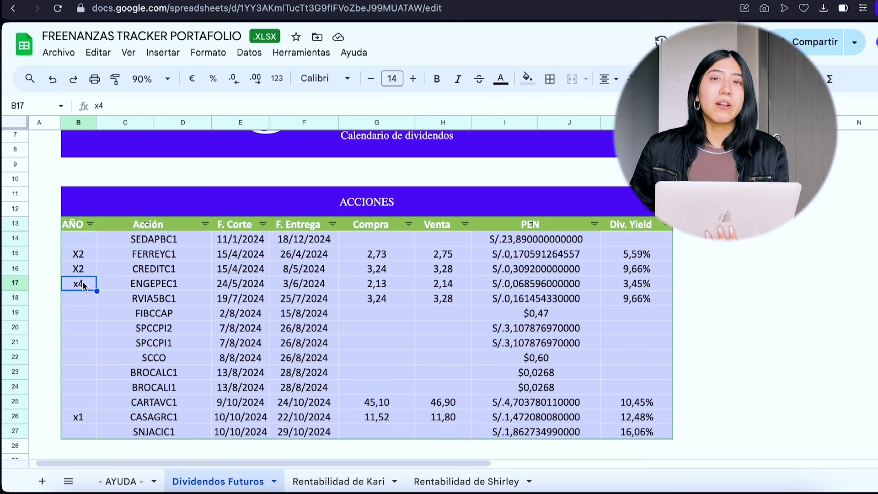
left_click(15, 283)
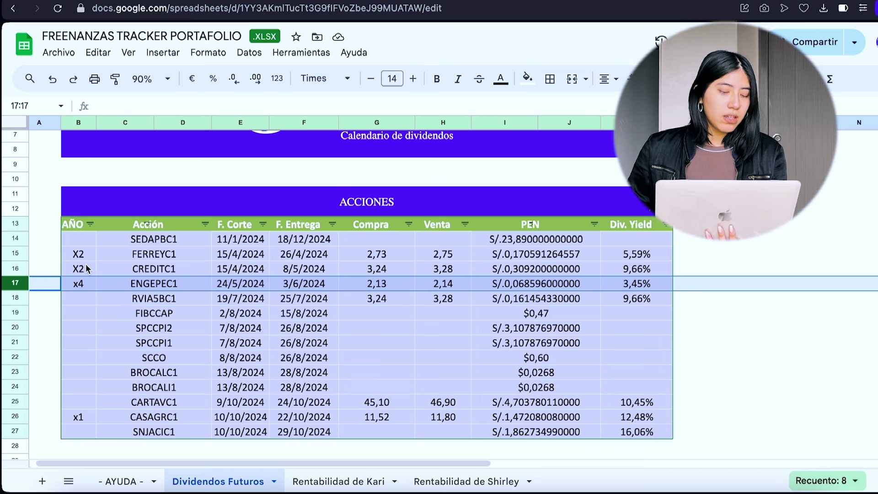
left_click(20, 267)
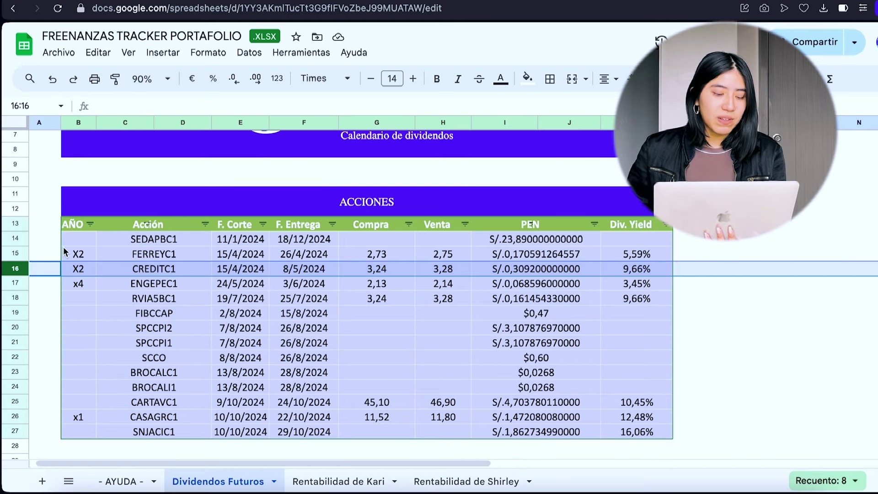
left_click(16, 284)
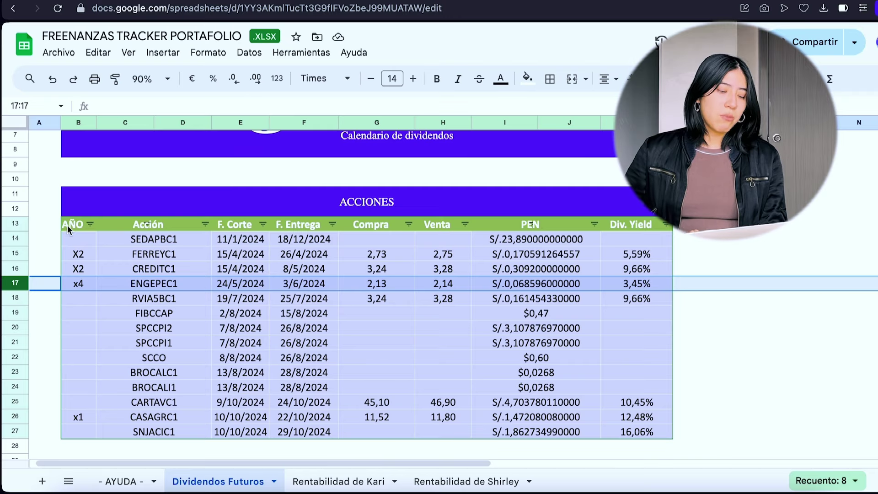
left_click(21, 254)
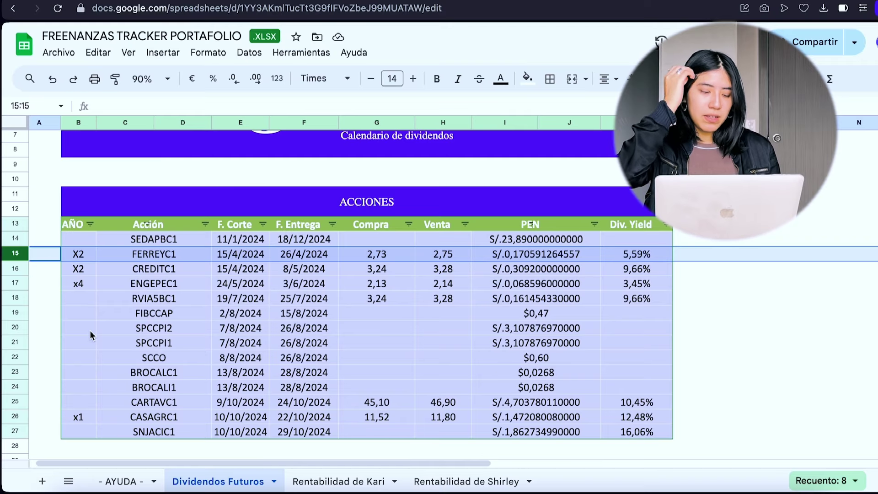
left_click(19, 416)
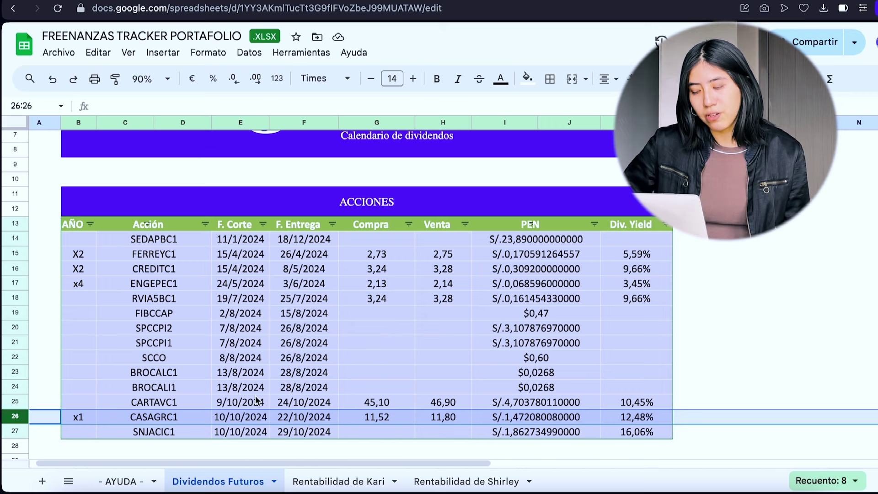
scroll(283, 378, "down", 3)
scroll(283, 379, "right", 1)
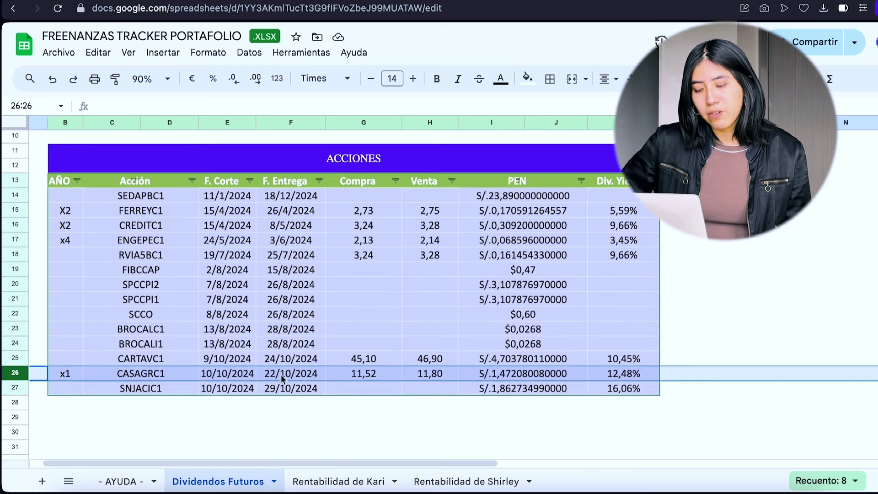
scroll(283, 379, "up", 3)
scroll(282, 379, "left", 1)
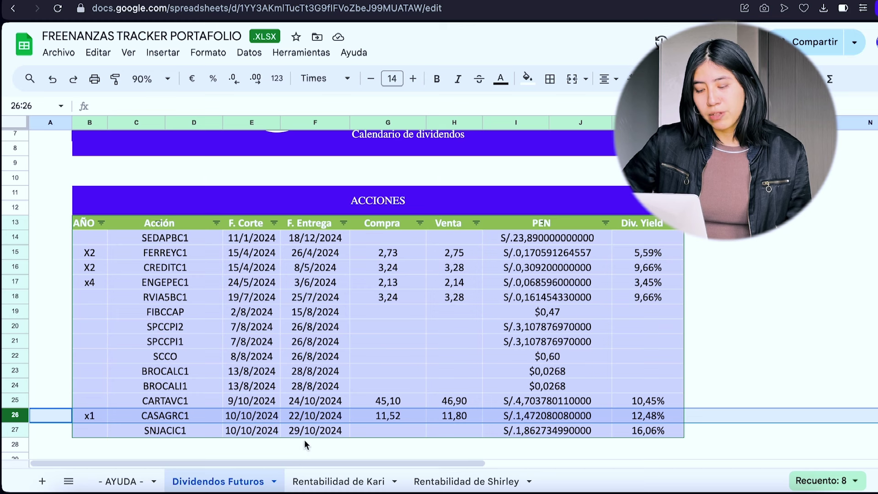
- Clear the CARTAVC1 row (B17:K17) in the investment table of the first Rentabilidad sheet
left_click(325, 485)
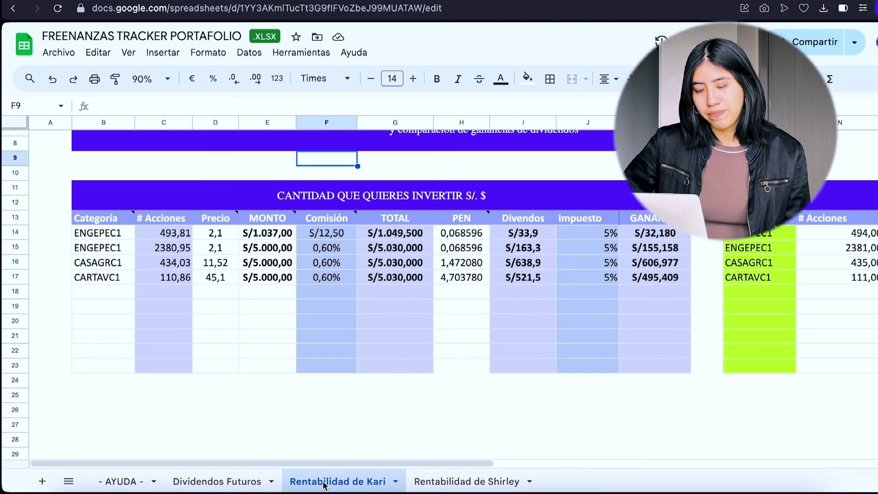
left_click_drag(106, 279, 349, 281)
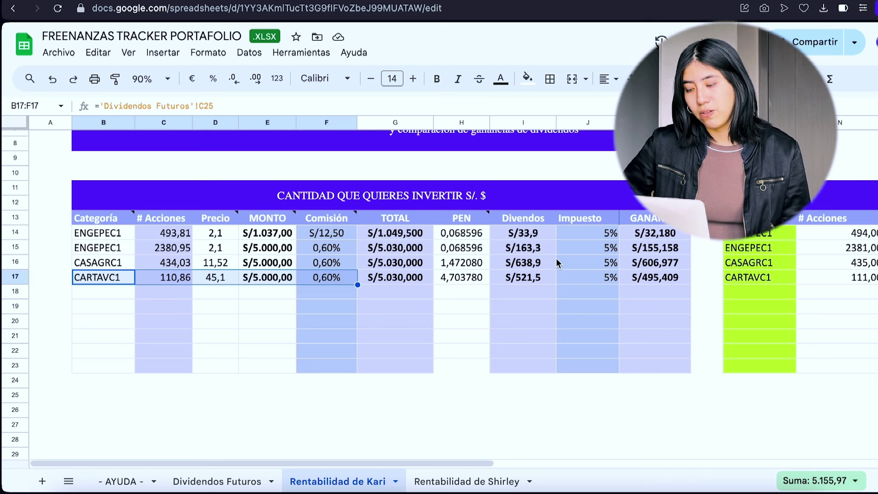
left_click_drag(632, 279, 122, 283)
key("Delete")
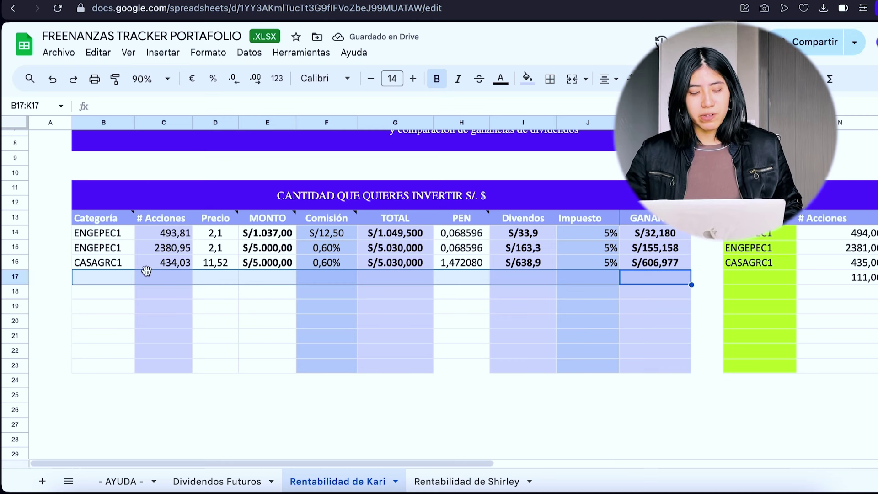
- Link cell B17 in the Categoría column to the CARTAVC1 entry with the formula ='Dividendos Futuros'!C25
left_click(115, 281)
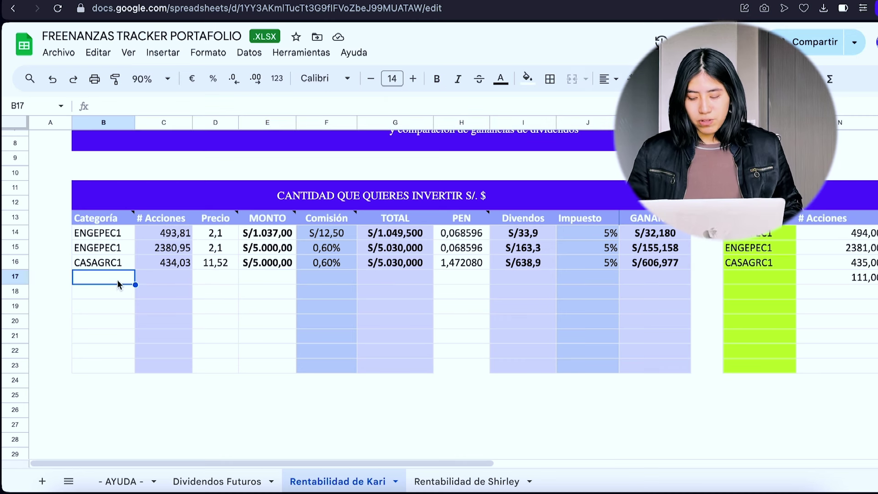
type("=")
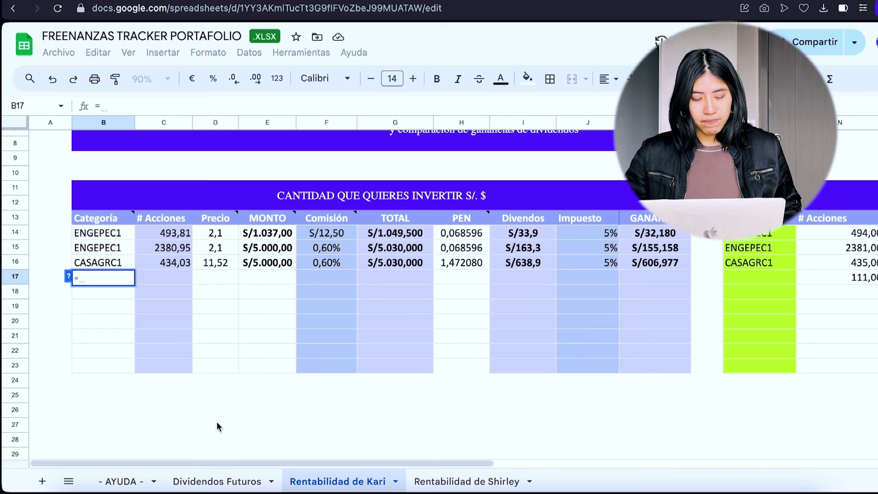
left_click(216, 482)
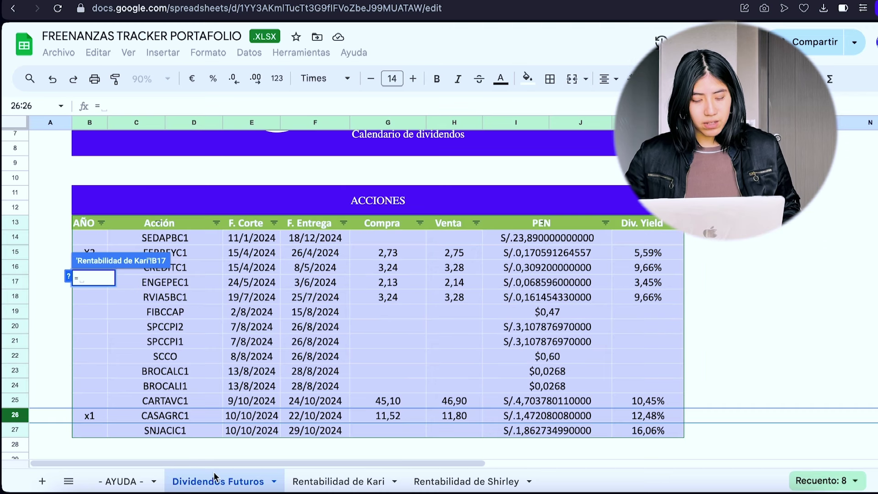
left_click(178, 403)
key("Return")
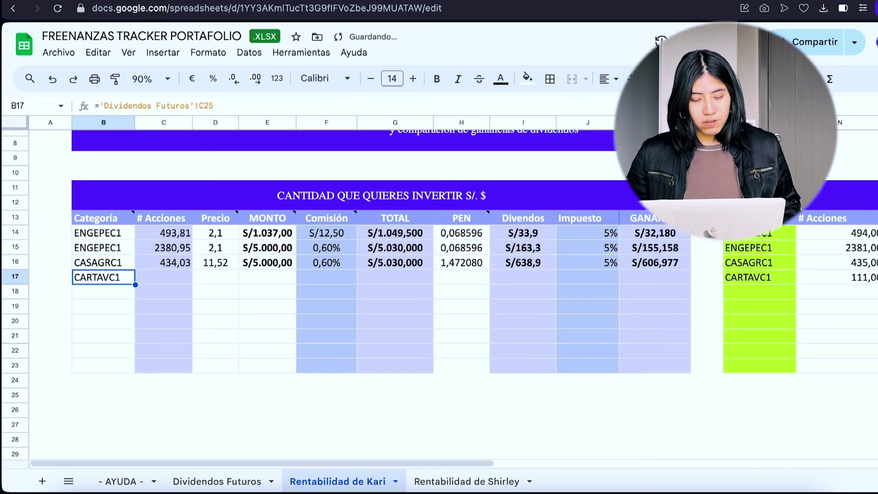
- Read the instruction notes on the investment table's title and its Categoría, Precio, MONTO and PEN headers
left_click(173, 278)
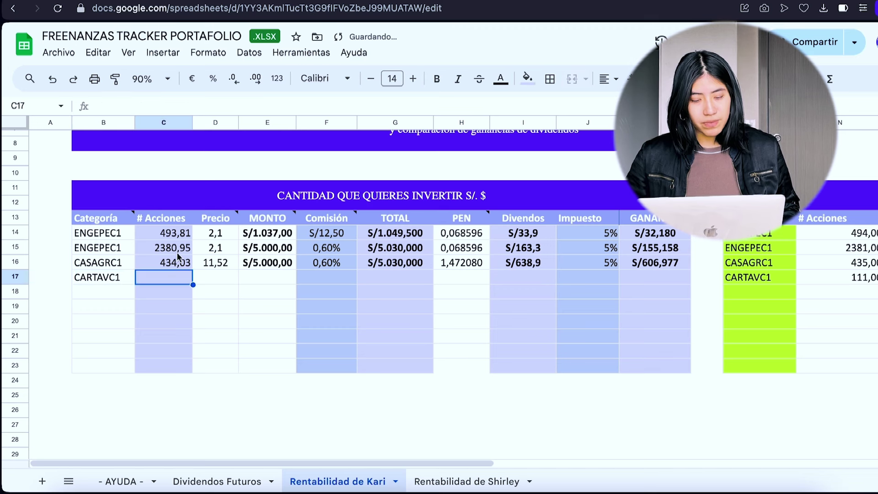
left_click(330, 202)
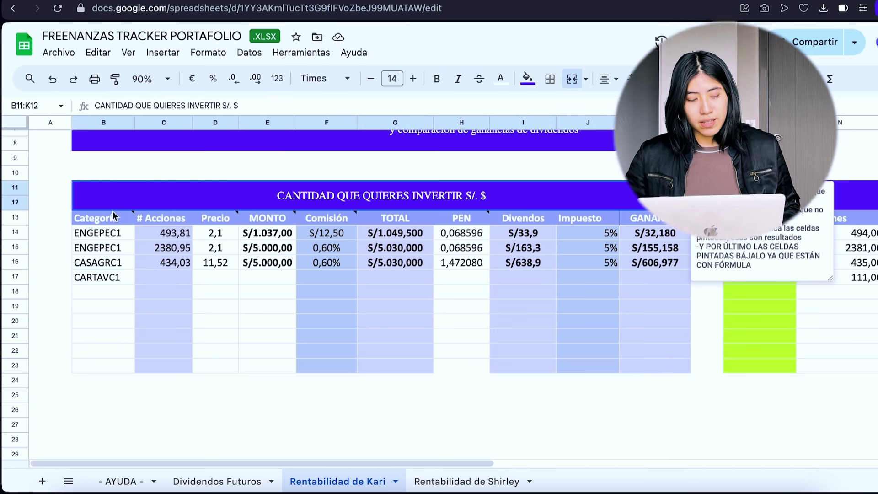
left_click(114, 216)
left_click(290, 220)
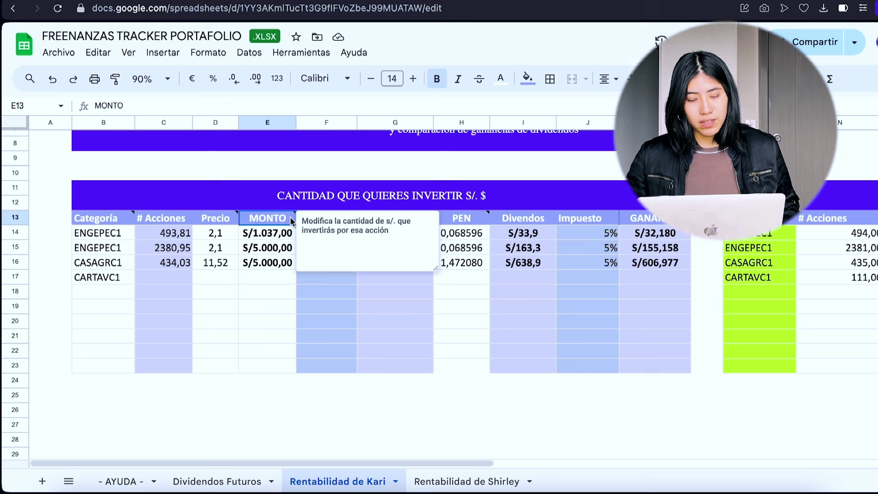
left_click(209, 220)
left_click(457, 221)
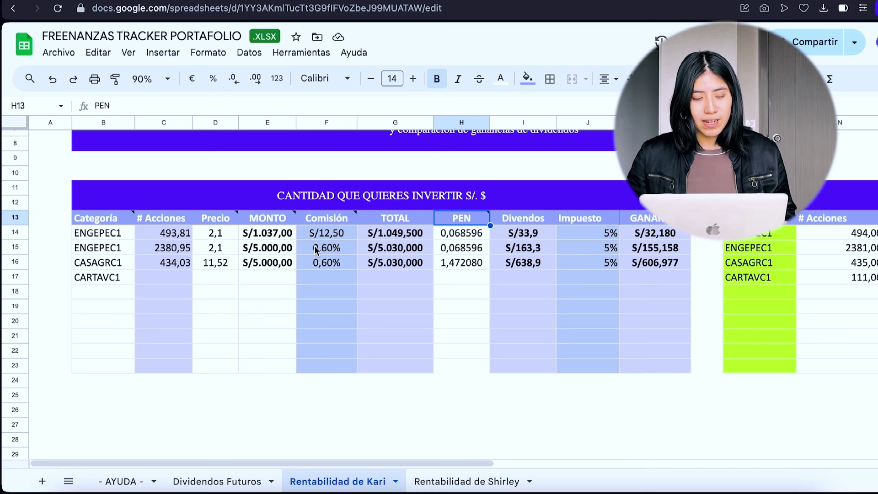
left_click(112, 277)
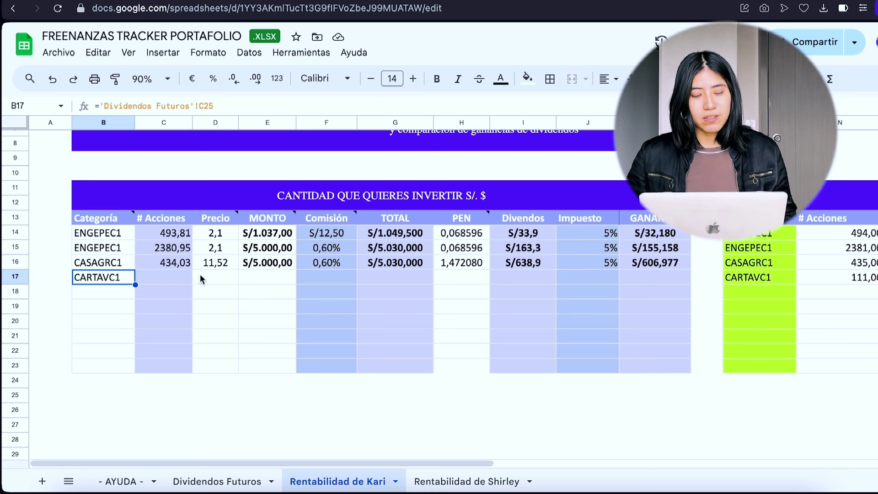
left_click(216, 278)
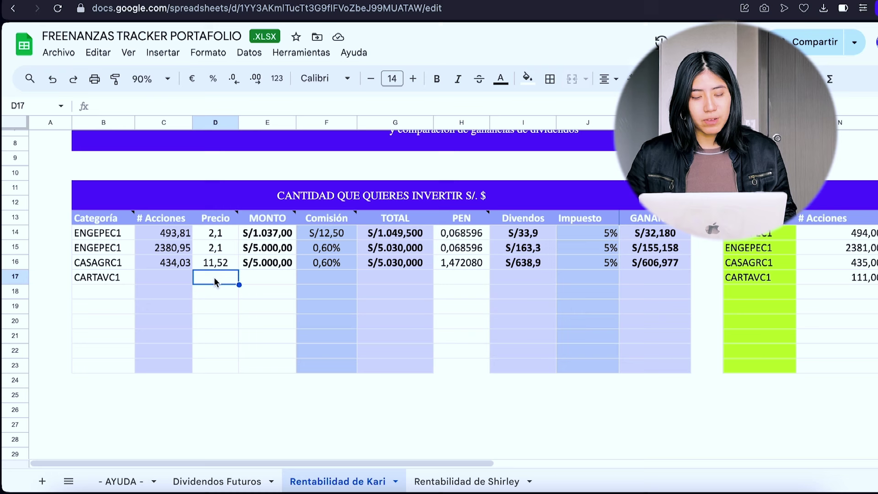
left_click(223, 218)
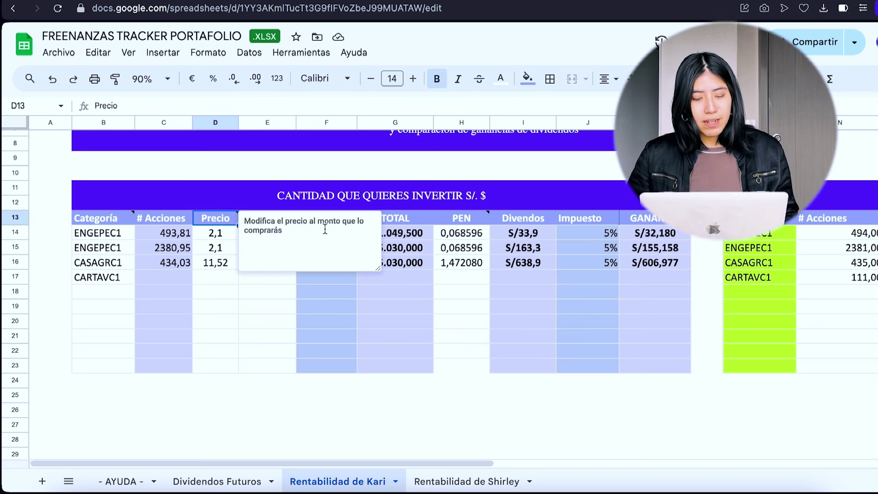
- Link the CARTAVC1 price in D17 to its Compra value with the formula ='Dividendos Futuros'!G25
left_click(226, 278)
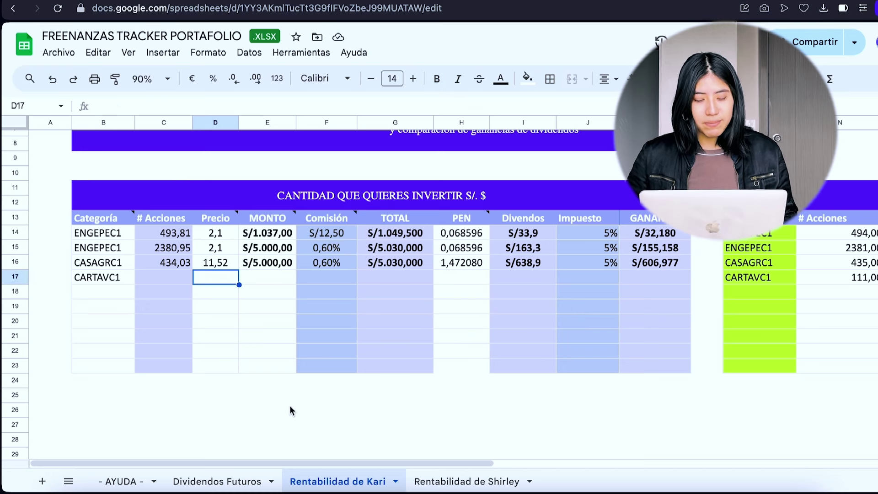
left_click(235, 483)
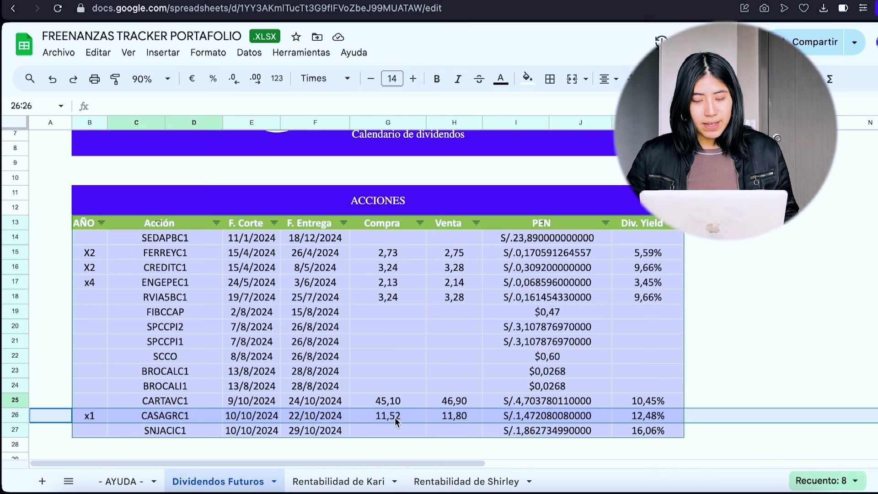
left_click(323, 485)
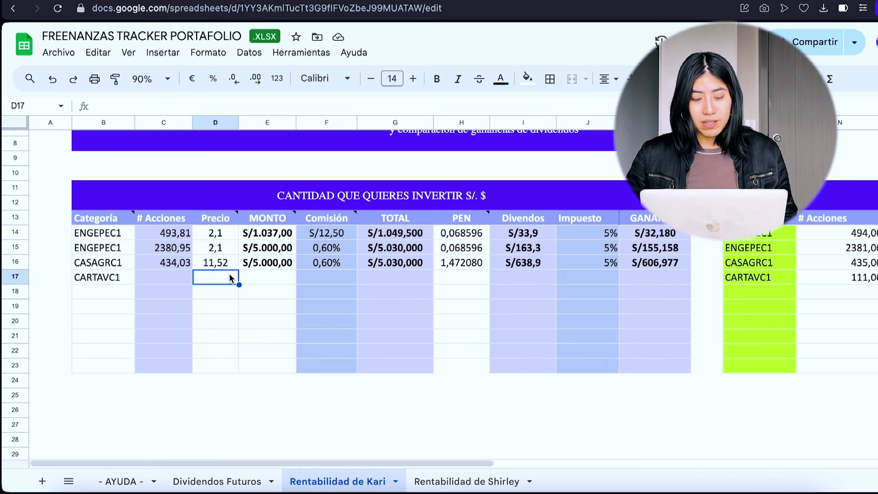
type("=")
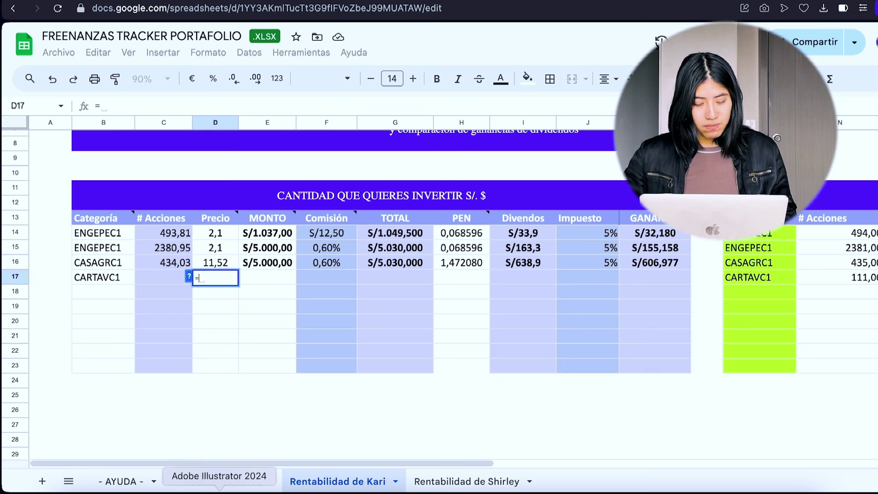
left_click(219, 482)
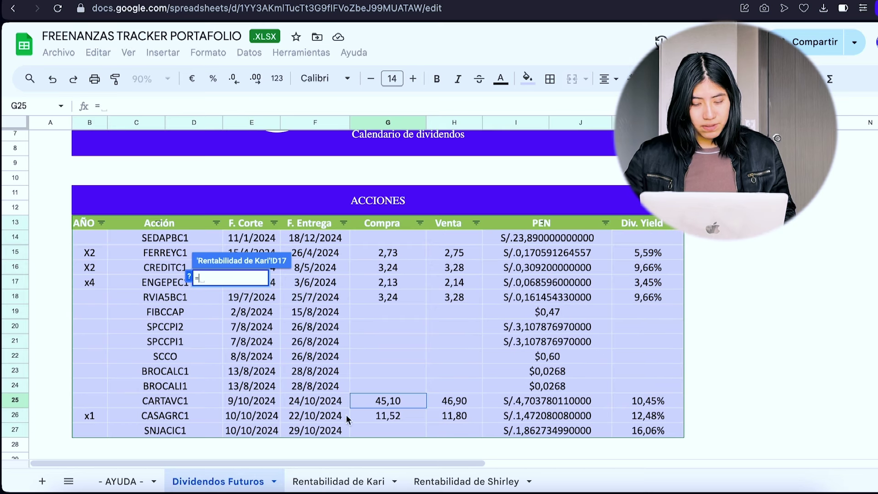
left_click(378, 402)
key("Return")
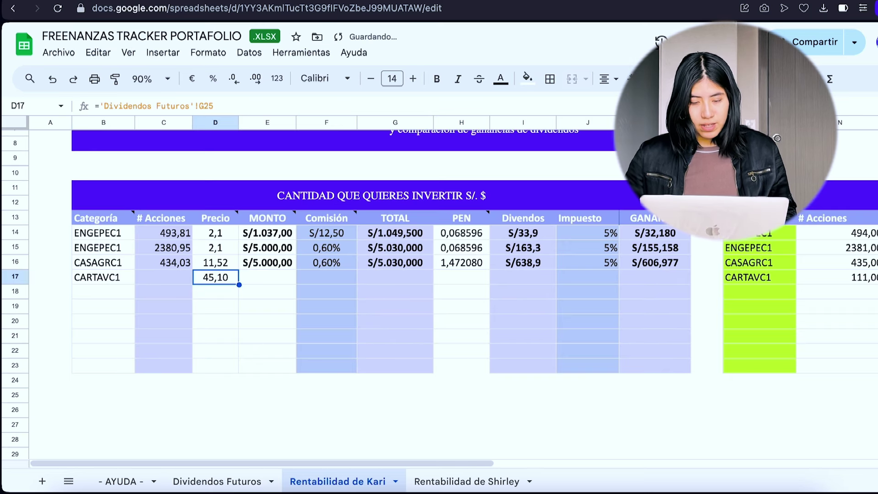
- Copy the # Acciones formula from the CASAGRC1 row (C16) down to C17 for CARTAVC1
left_click(254, 298)
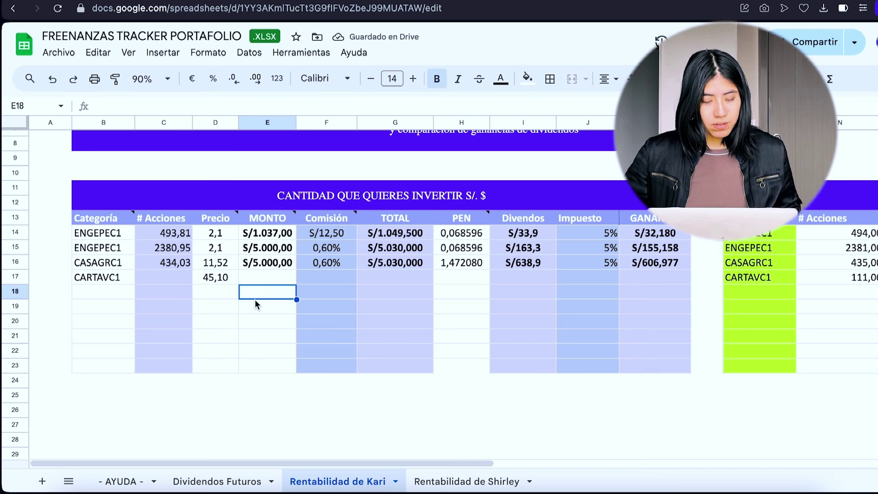
left_click(181, 280)
left_click(189, 310)
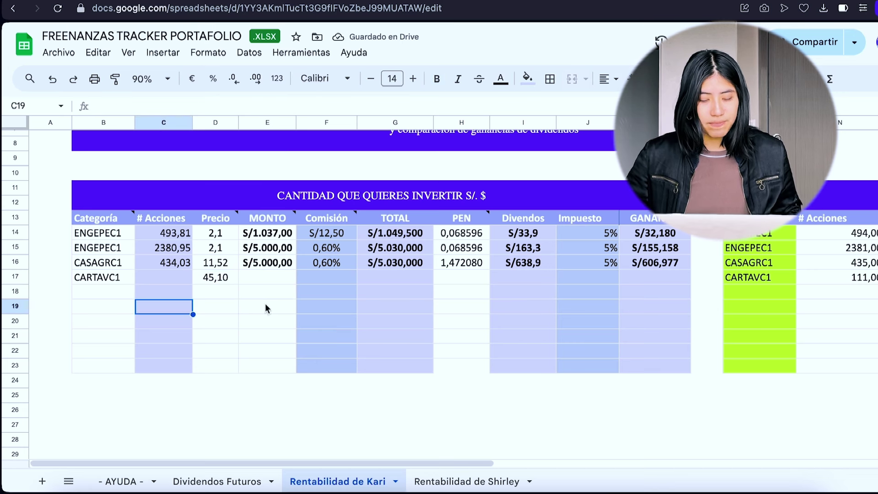
left_click(339, 283)
left_click(171, 267)
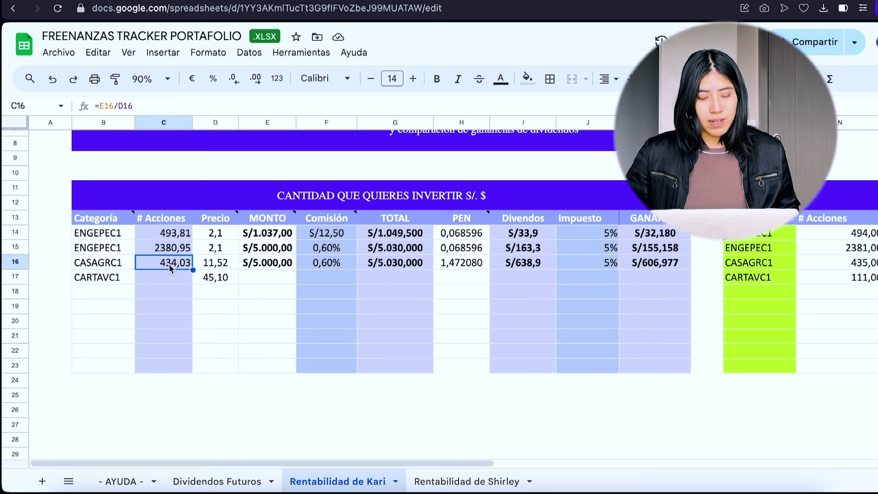
left_click_drag(194, 269, 193, 278)
- Check the note on the MONTO header and set the CARTAVC1 investment amount in E17 to 5000
left_click(100, 276)
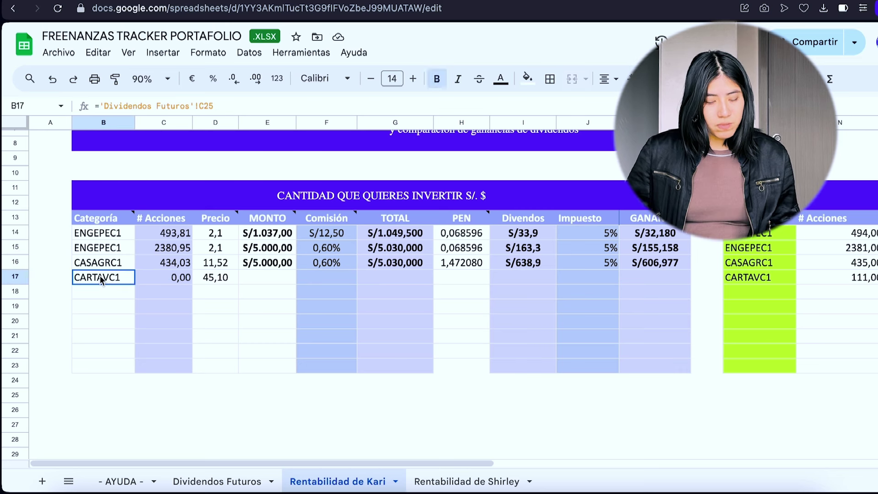
left_click(215, 280)
left_click(274, 221)
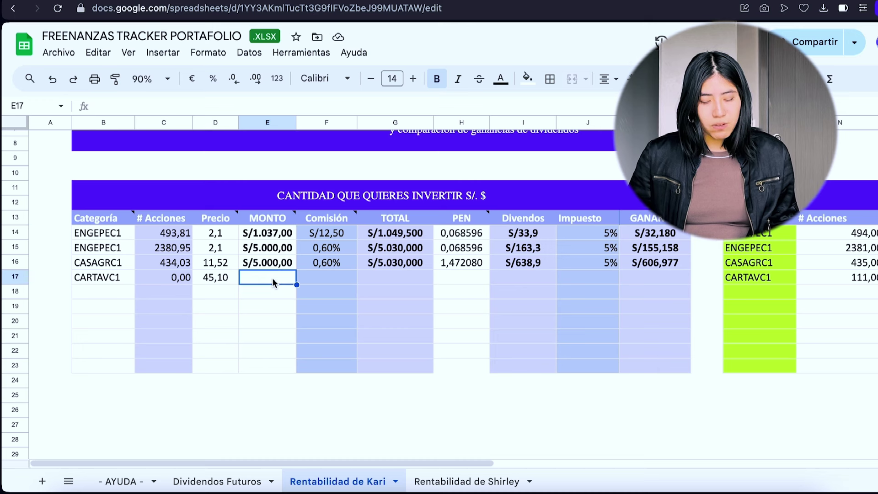
mouse_move(282, 220)
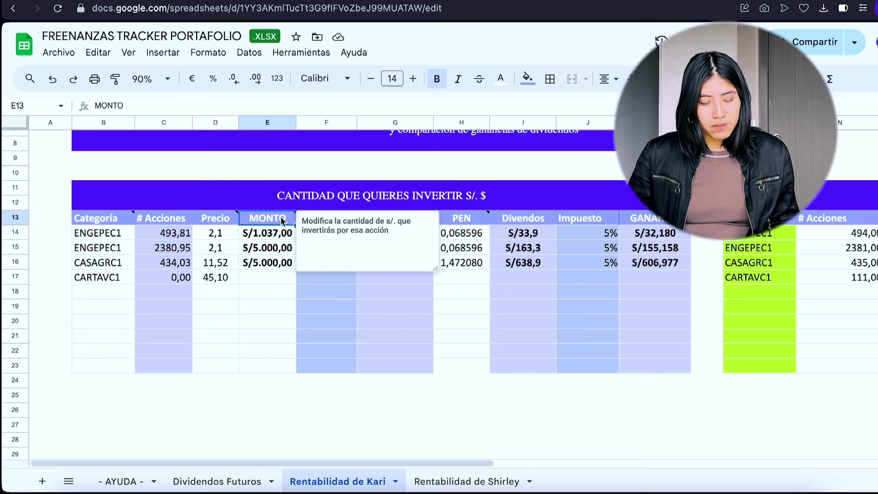
left_click(279, 278)
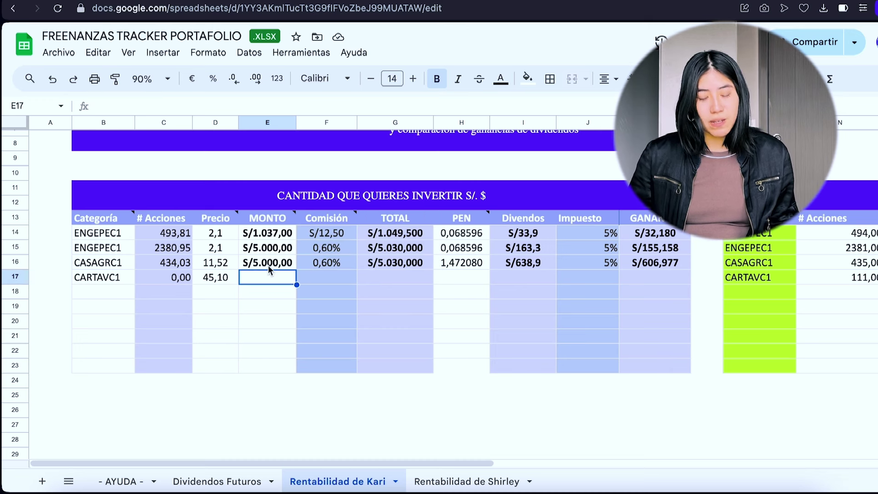
left_click(115, 268)
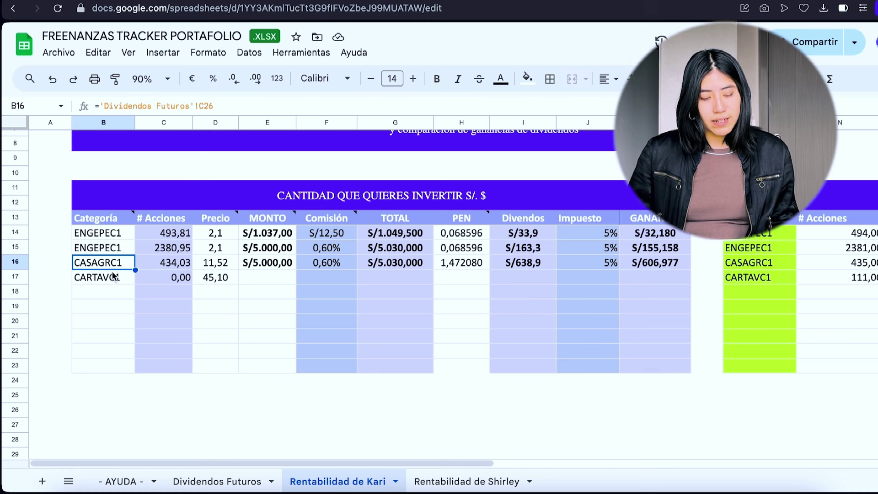
left_click(114, 280)
left_click(267, 278)
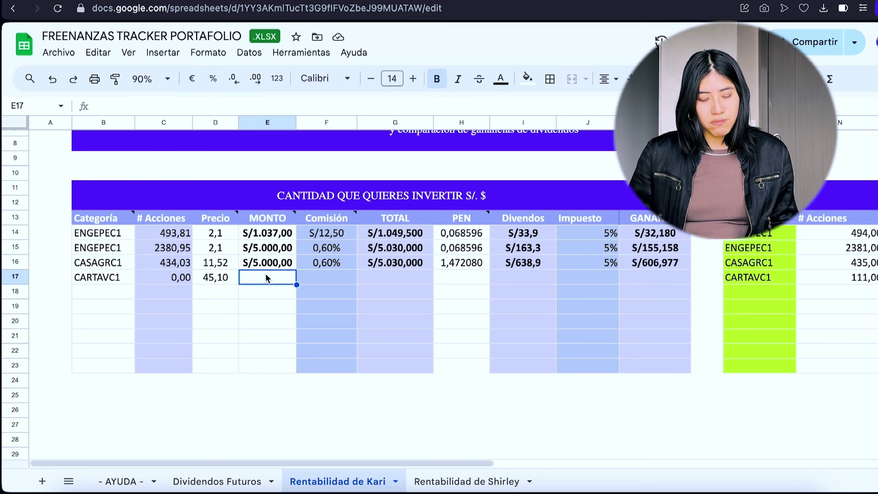
left_click(264, 265)
left_click(268, 278)
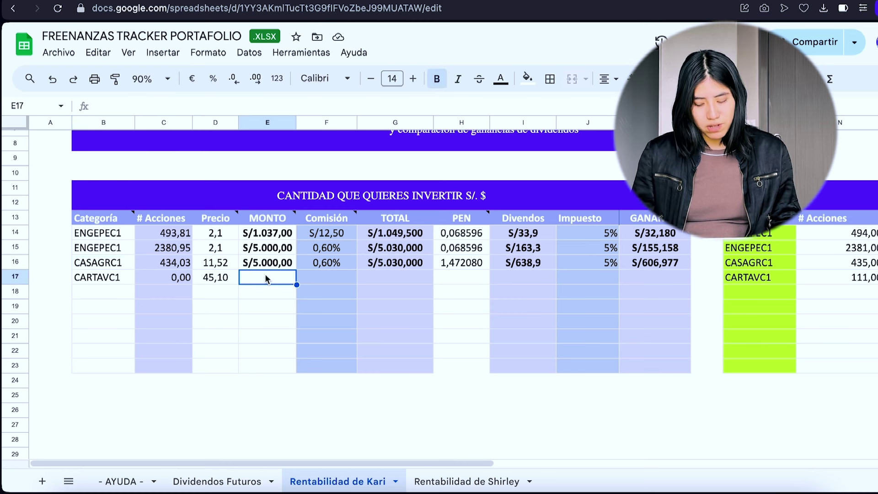
type("5000")
key("Return")
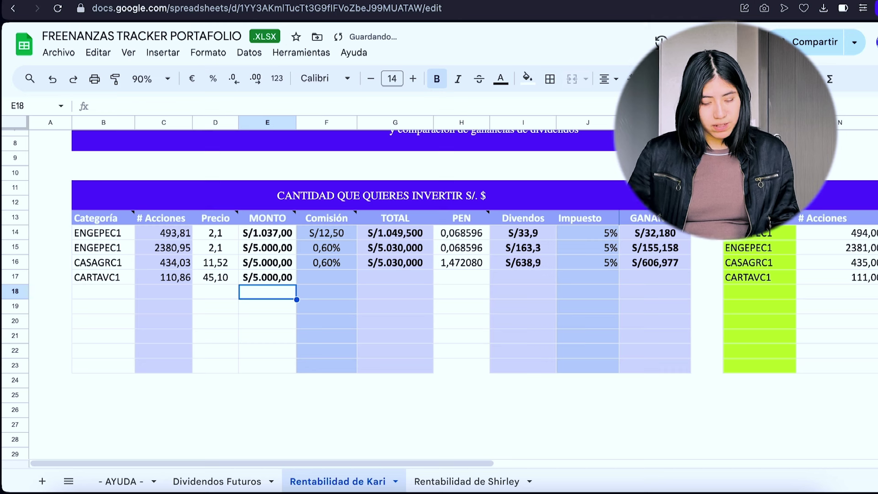
- Check the CARTAVC1 share count and price formulas, and copy the Comisión and TOTAL cells F16:G16 down to row 17
left_click(175, 280)
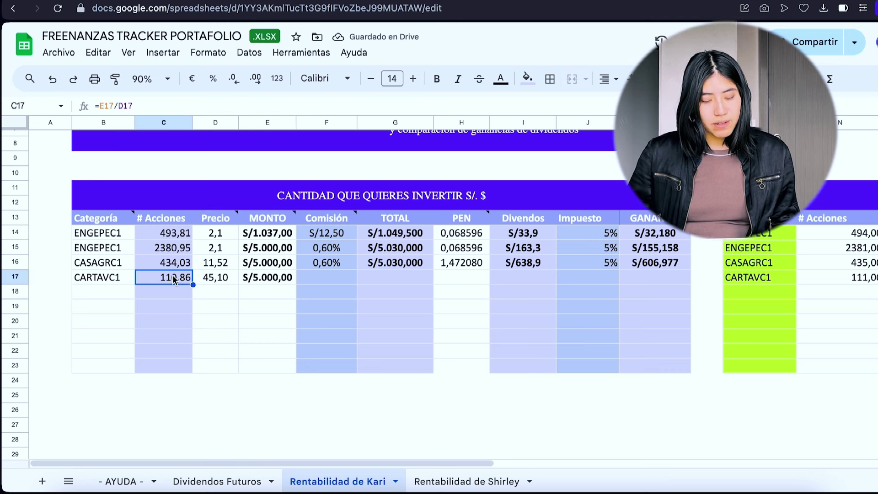
left_click(222, 281)
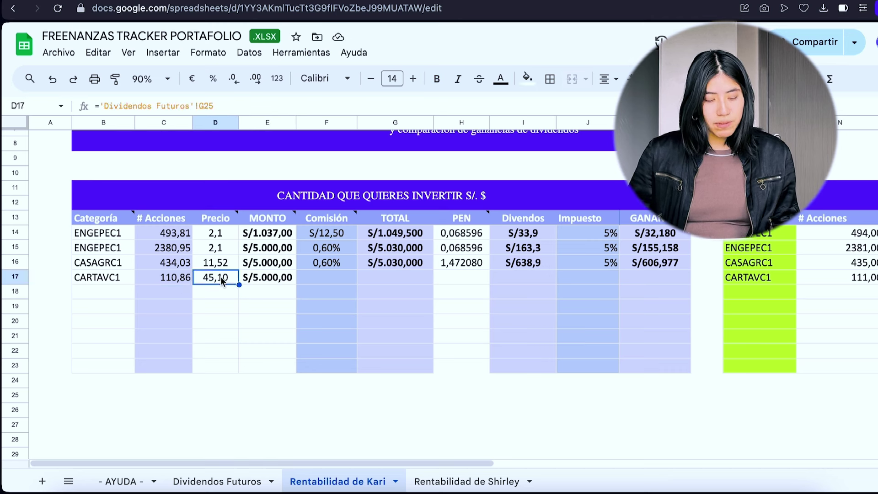
left_click(322, 280)
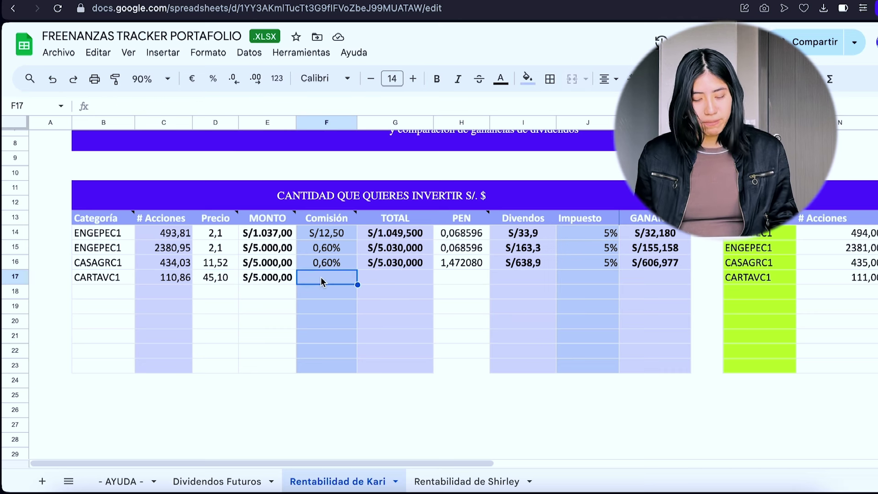
left_click_drag(321, 267, 420, 262)
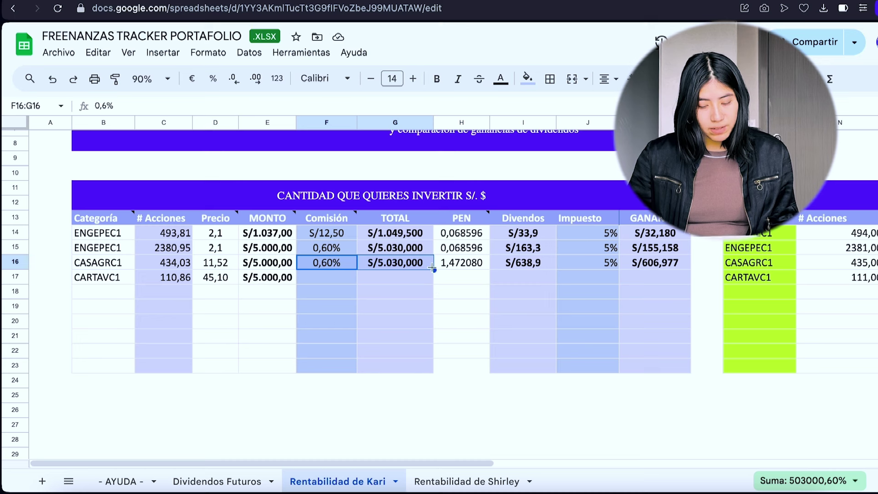
left_click_drag(434, 280, 435, 283)
- Read the PEN header note and link H17 to the CARTAVC1 dividend with the formula ='Dividendos Futuros'!I25
left_click(459, 280)
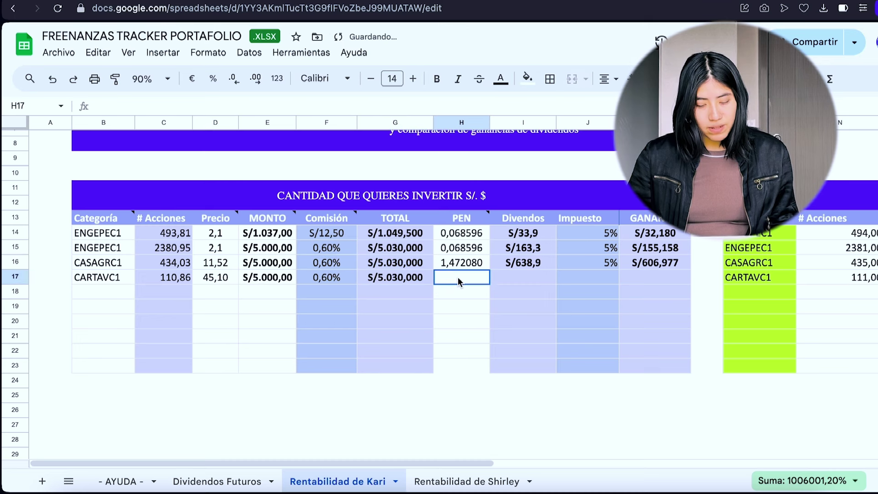
left_click(464, 218)
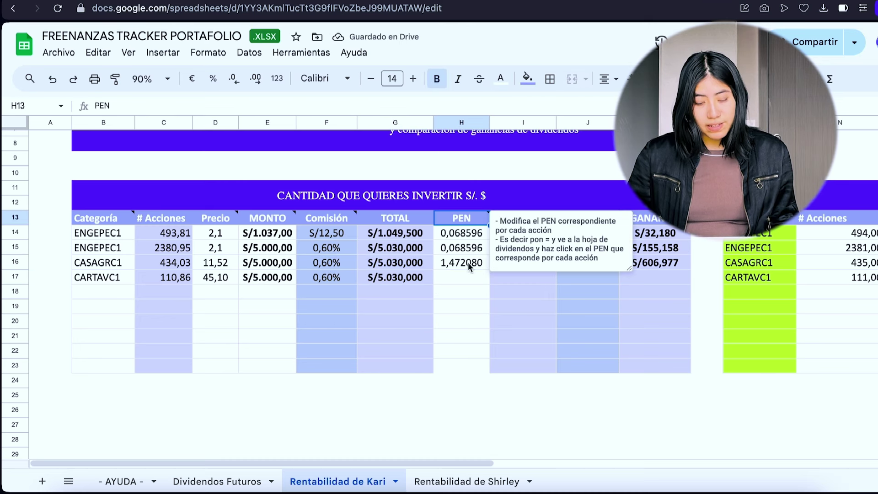
left_click(468, 280)
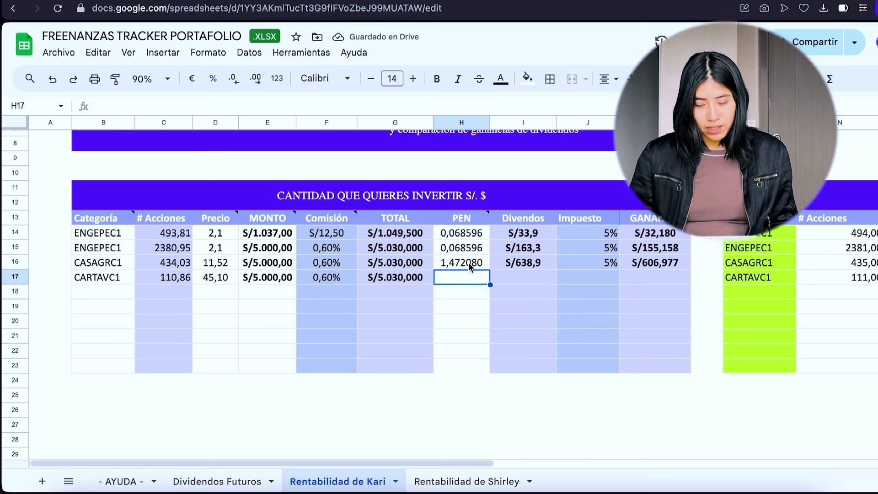
left_click(462, 219)
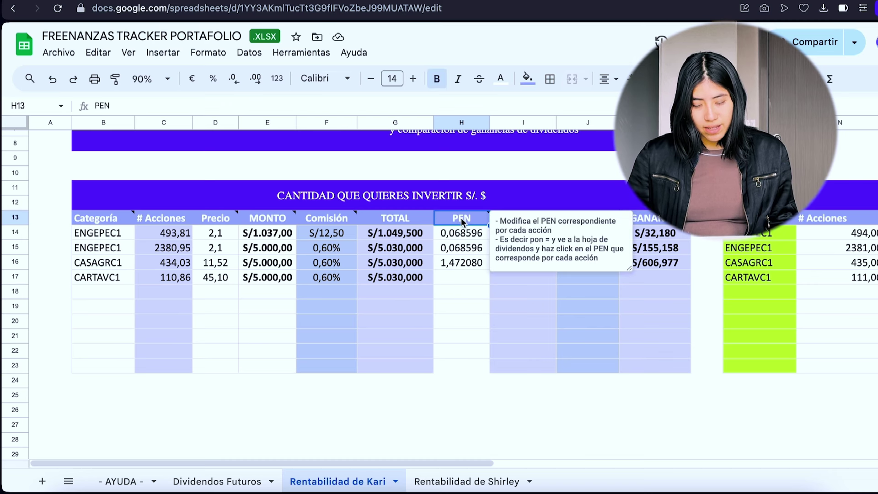
left_click(463, 277)
type("=")
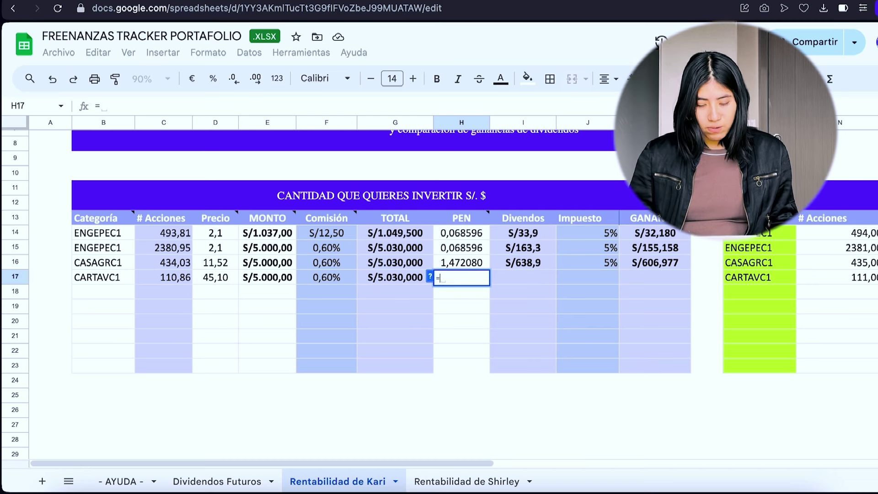
left_click(251, 481)
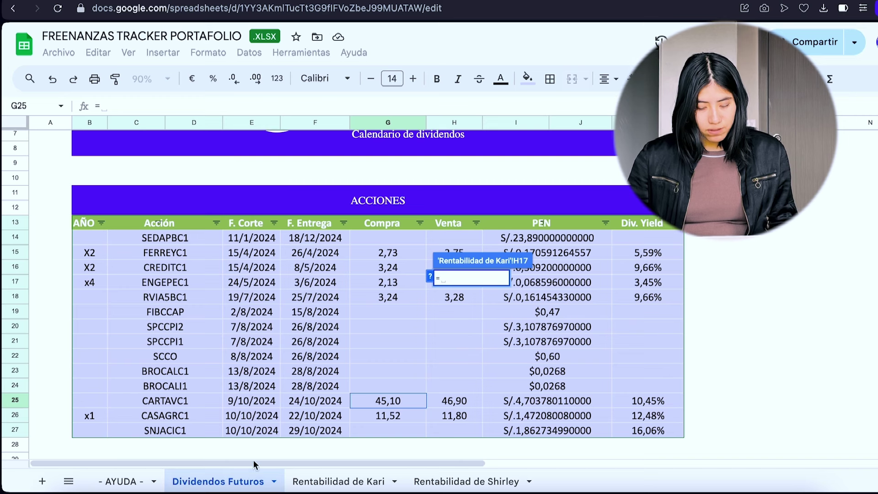
left_click(539, 404)
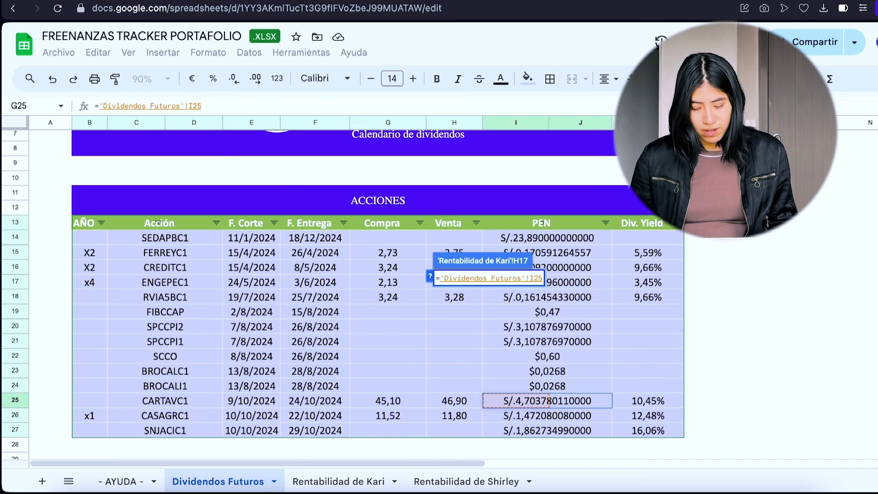
key("Return")
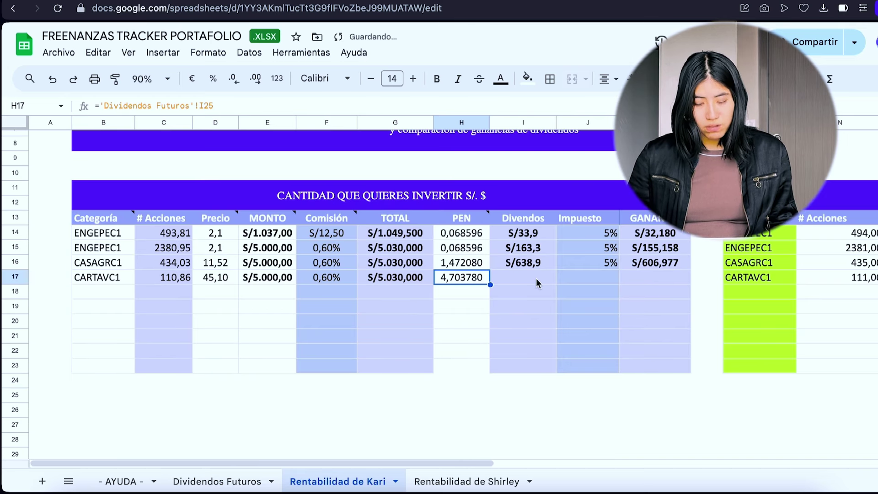
- Copy the Divendos, Impuesto and GANANCIA cells I16:K16 down to the CARTAVC1 row
left_click_drag(540, 264, 689, 284)
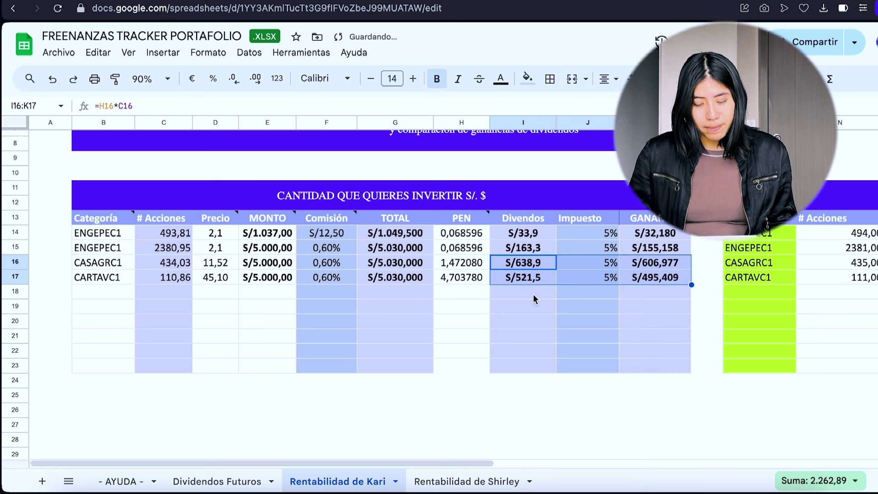
left_click(378, 321)
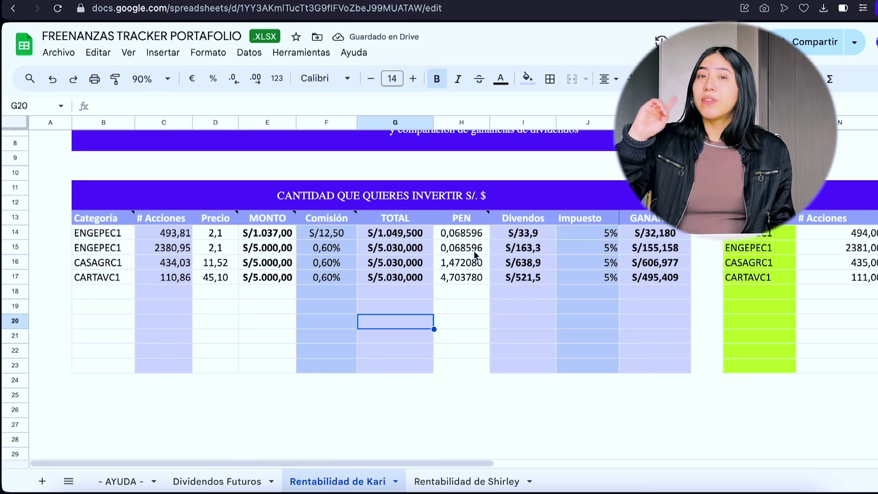
- Compare the CASAGRC1 and CARTAVC1 rows of the desired investment table with their entries in the real earnings table
scroll(476, 255, "right", 10)
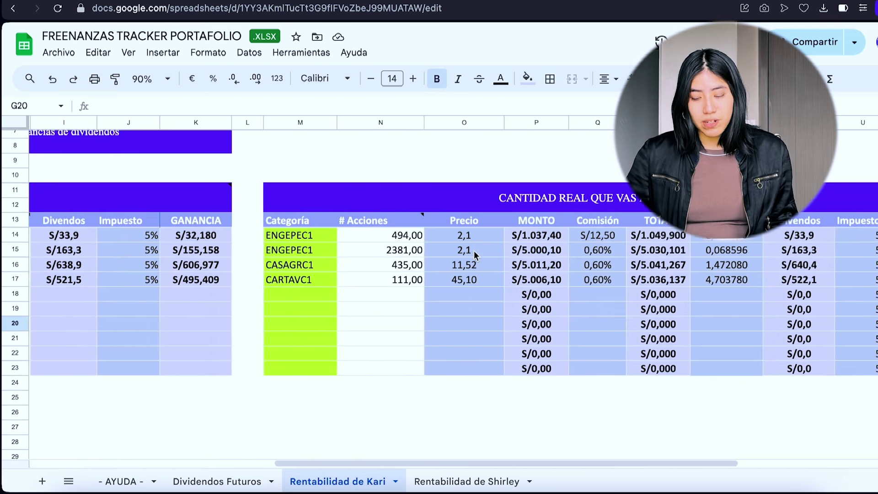
scroll(476, 255, "left", 10)
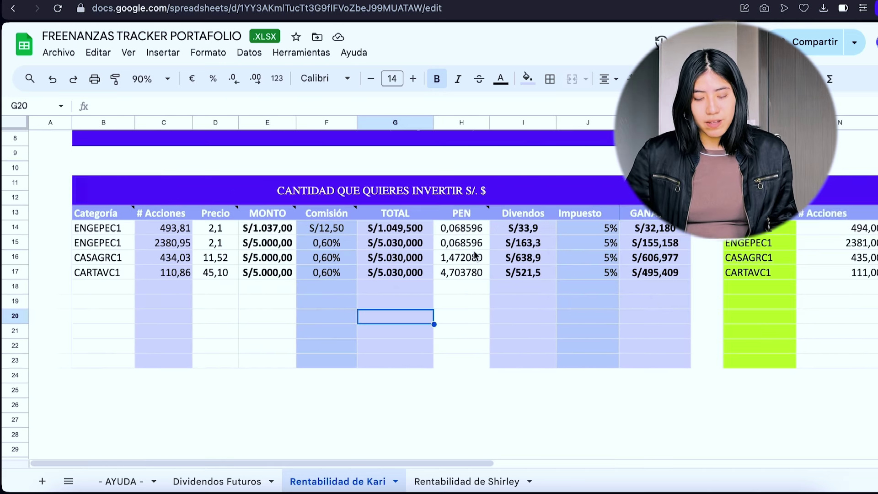
left_click(155, 262)
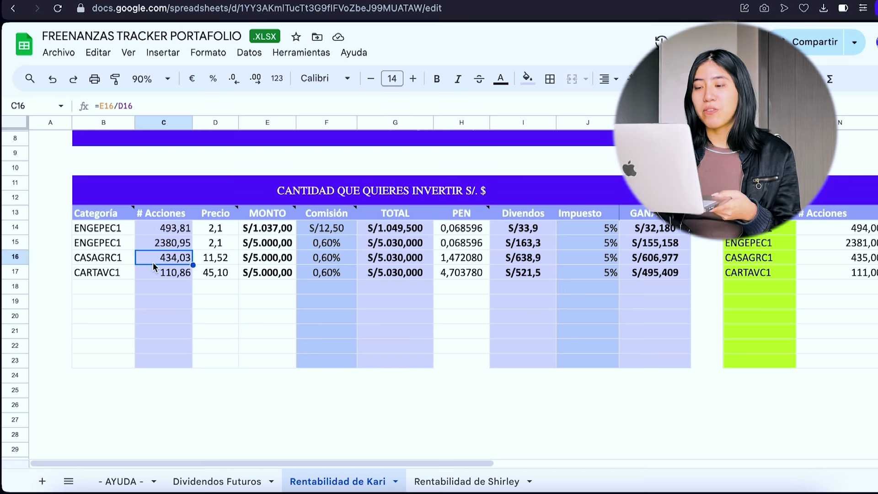
left_click_drag(123, 258, 655, 276)
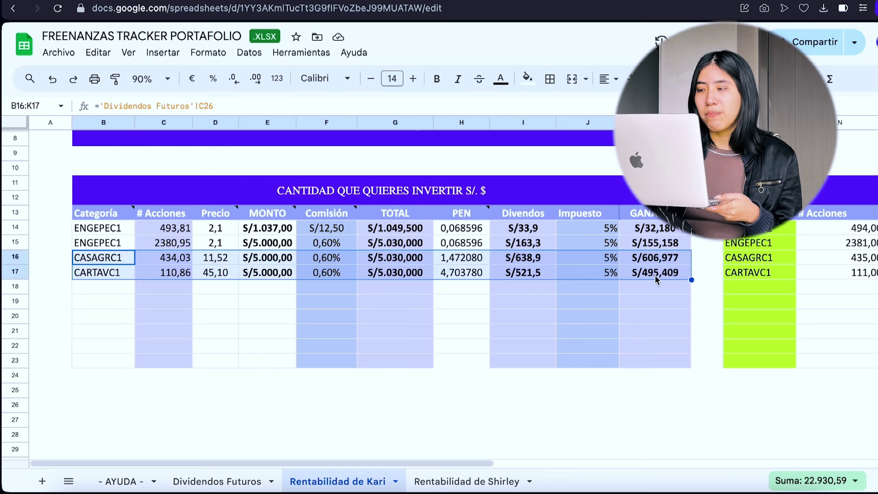
scroll(655, 276, "right", 5)
scroll(655, 276, "right", 3)
scroll(682, 276, "left", 6)
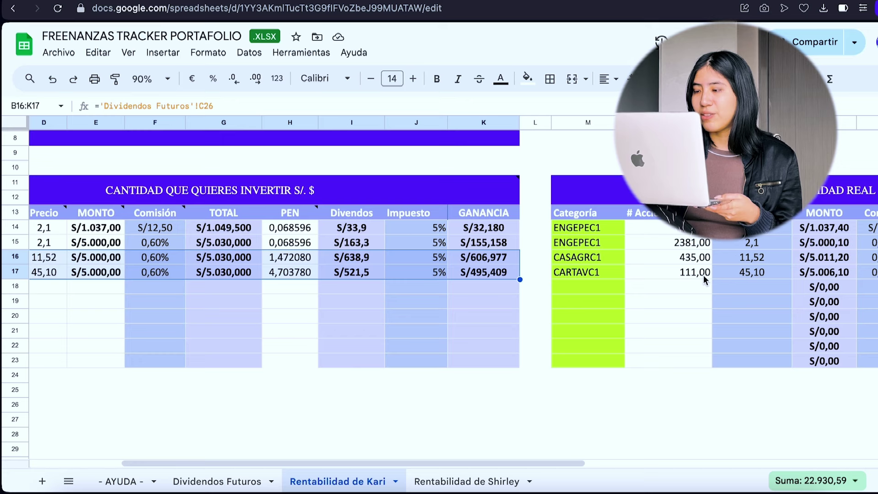
scroll(704, 275, "left", 2)
scroll(704, 276, "left", 3)
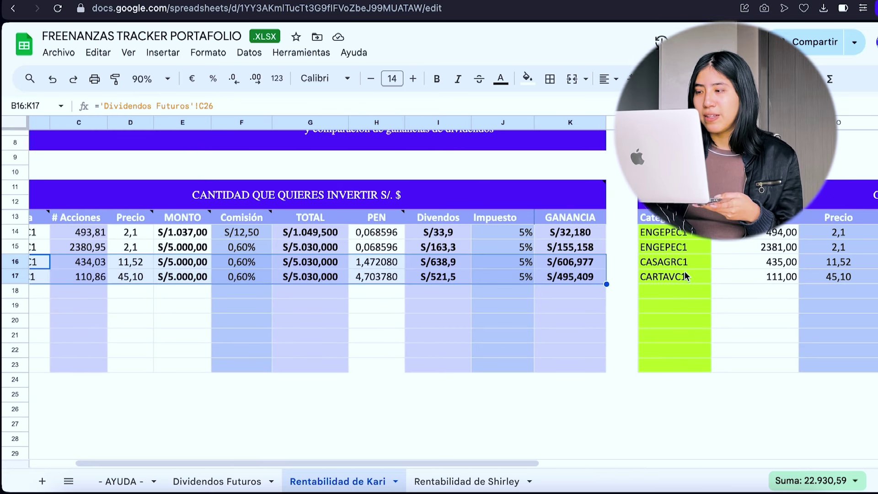
scroll(685, 272, "up", 1)
left_click(687, 275)
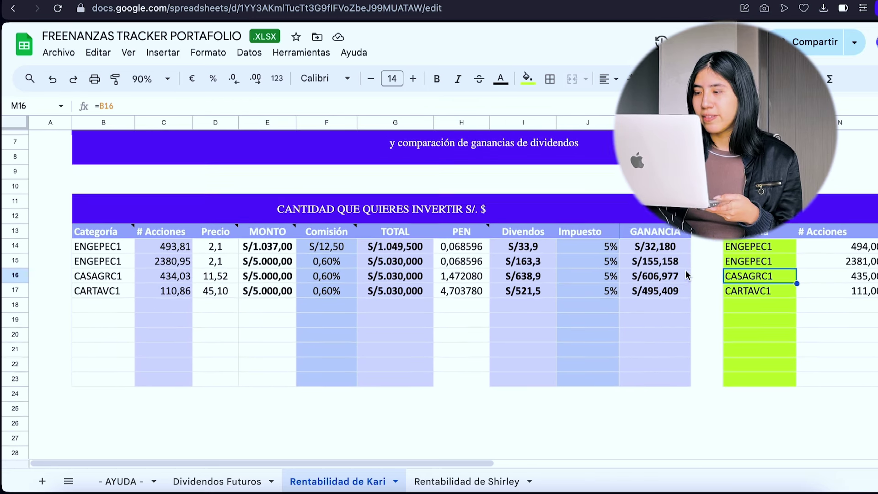
scroll(687, 275, "left", 2)
scroll(688, 274, "up", 1)
left_click(92, 279)
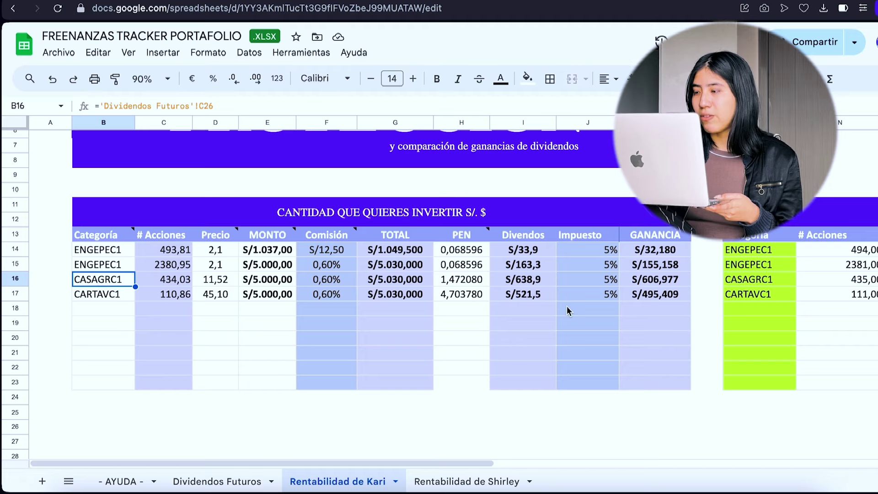
- Examine the # Acciones cells N14:N22 in the CANTIDAD REAL QUE VAS A GANAR table
scroll(567, 312, "right", 5)
scroll(567, 306, "right", 5)
scroll(566, 306, "up", 1)
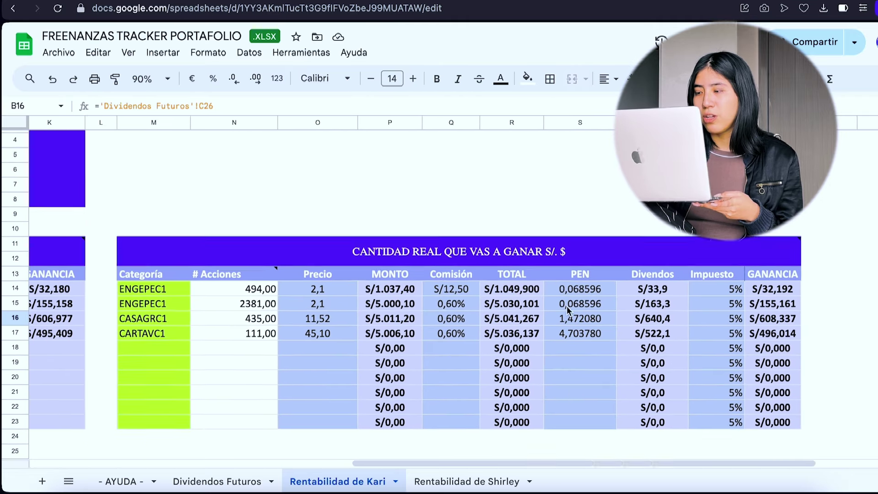
left_click_drag(252, 285, 252, 407)
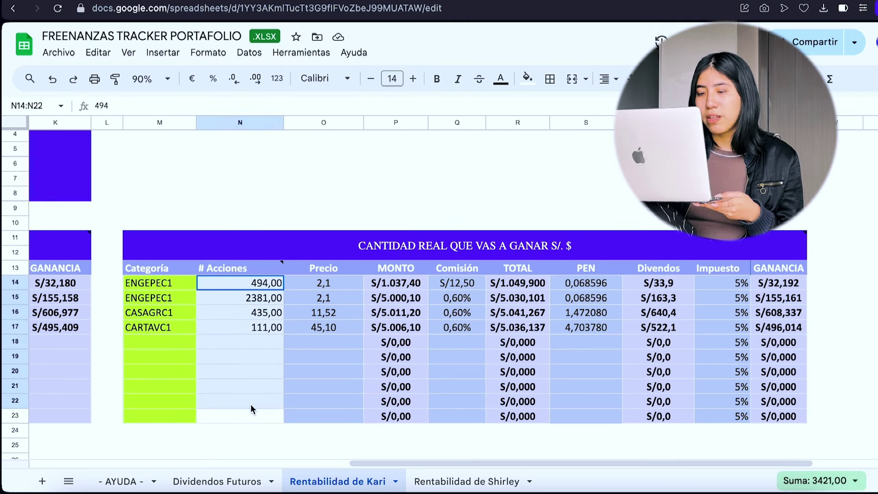
- Clear the # Acciones values of CASAGRC1 and CARTAVC1, cells N16 and N17, in the real earnings table
scroll(252, 408, "left", 8)
left_click(862, 344)
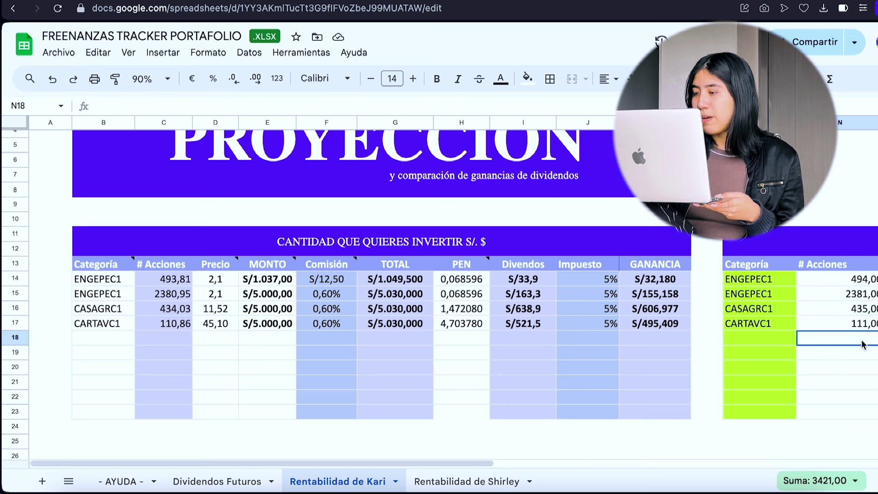
left_click(862, 311)
key("Delete")
left_click(862, 323)
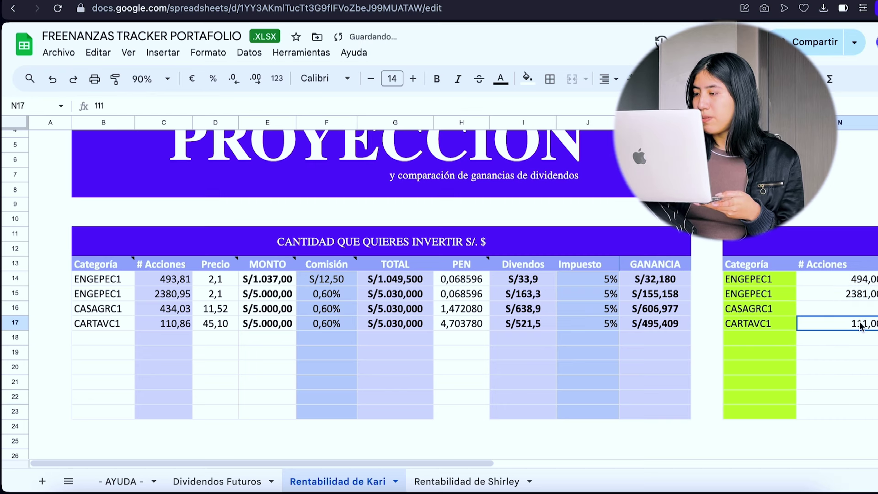
key("Delete")
scroll(862, 323, "right", 2)
scroll(439, 320, "right", 6)
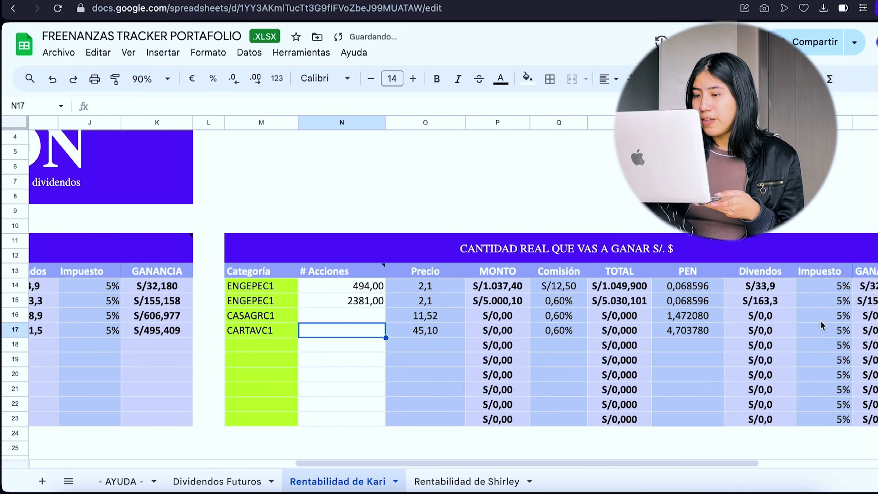
- Read the # Acciones header note and enter whole share counts of 435 for CASAGRC1 and 111 for CARTAVC1 in N16:N17
scroll(821, 325, "left", 5)
left_click(558, 278)
left_click(555, 273)
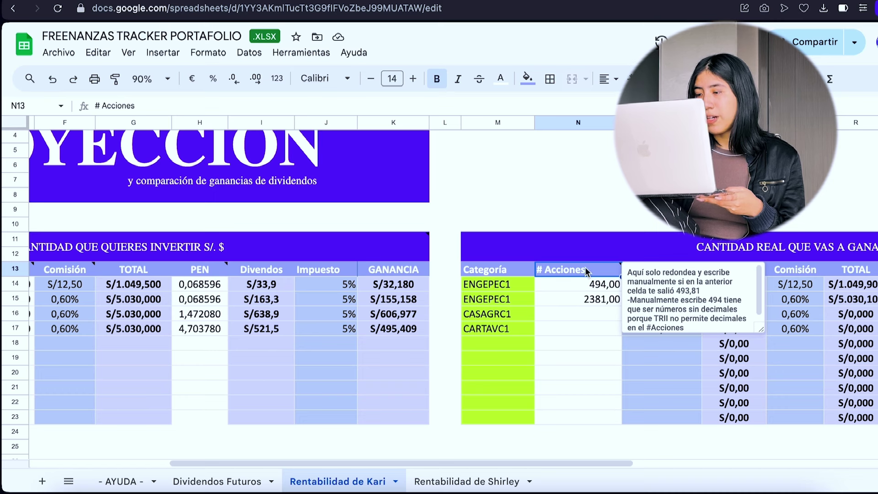
left_click(573, 317)
scroll(573, 315, "left", 6)
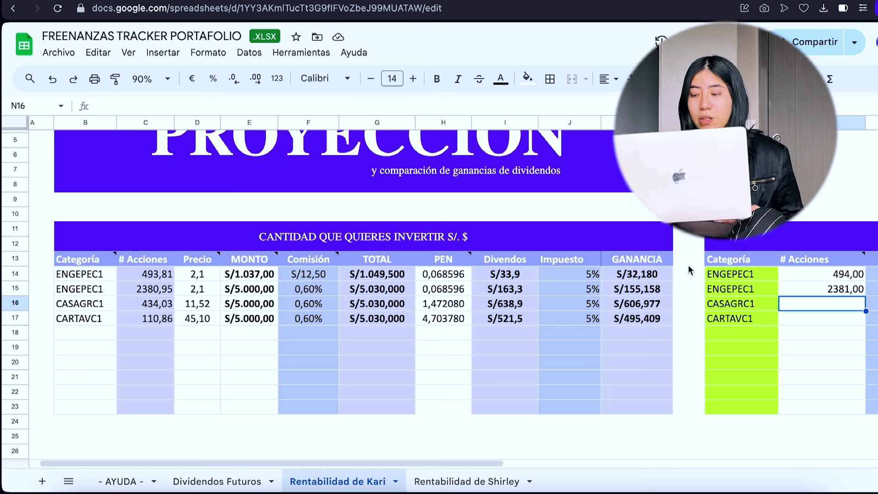
type("435")
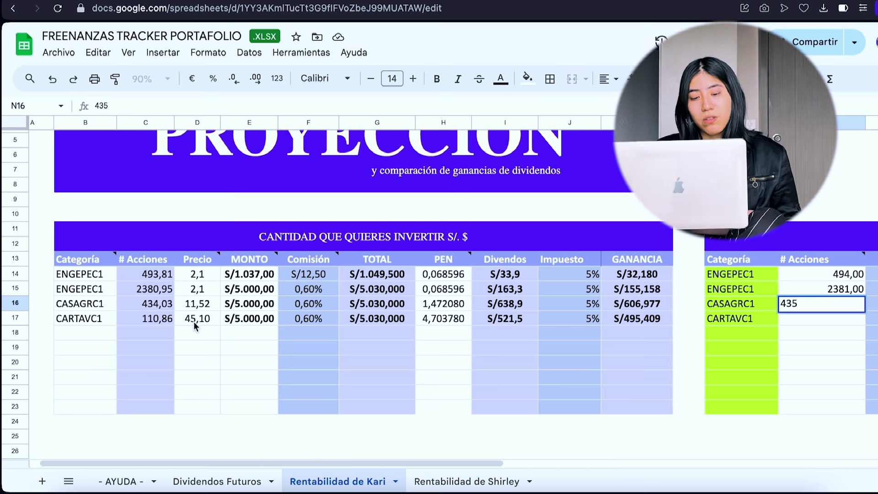
key("Return")
type("11")
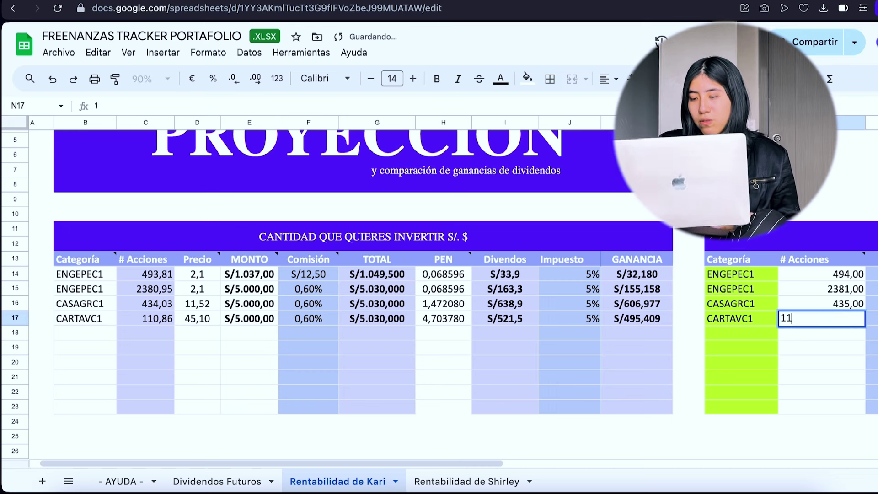
type("1")
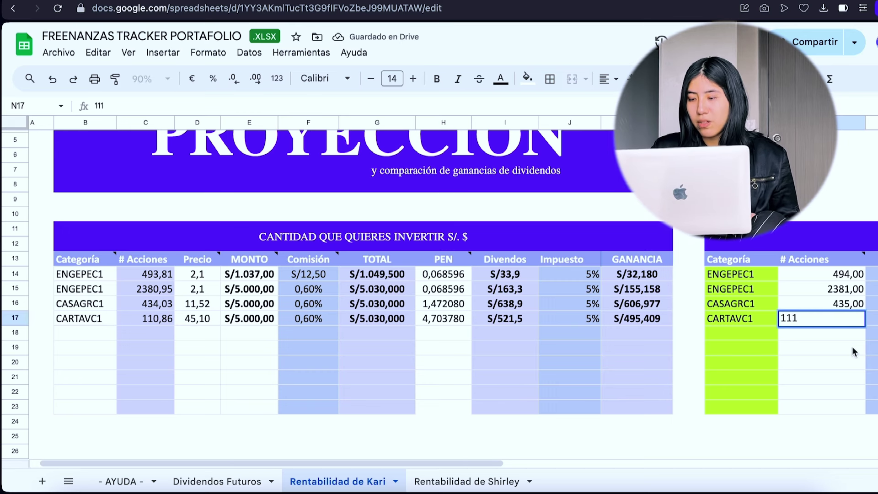
key("Return")
key("Return")
- Compare the share counts and GANANCIA of CASAGRC1 and CARTAVC1 in the real earnings table with the desired investment table
scroll(852, 351, "right", 5)
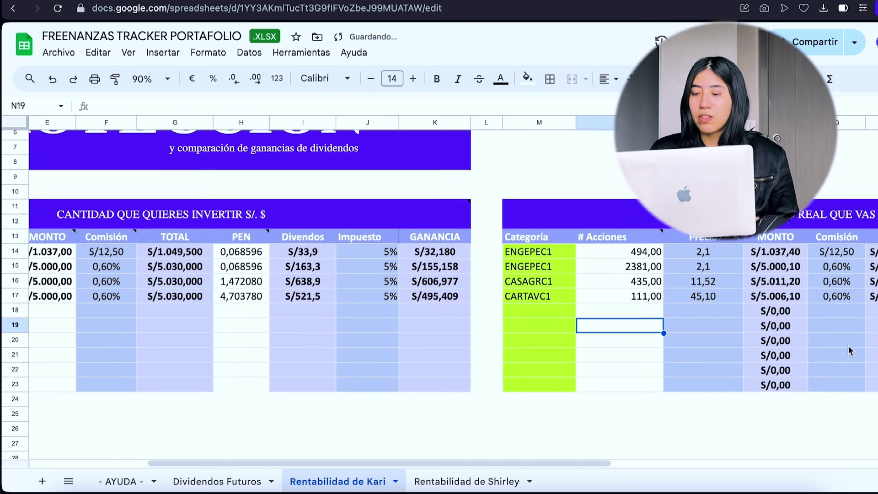
scroll(850, 352, "down", 1)
scroll(851, 352, "right", 1)
scroll(850, 351, "right", 10)
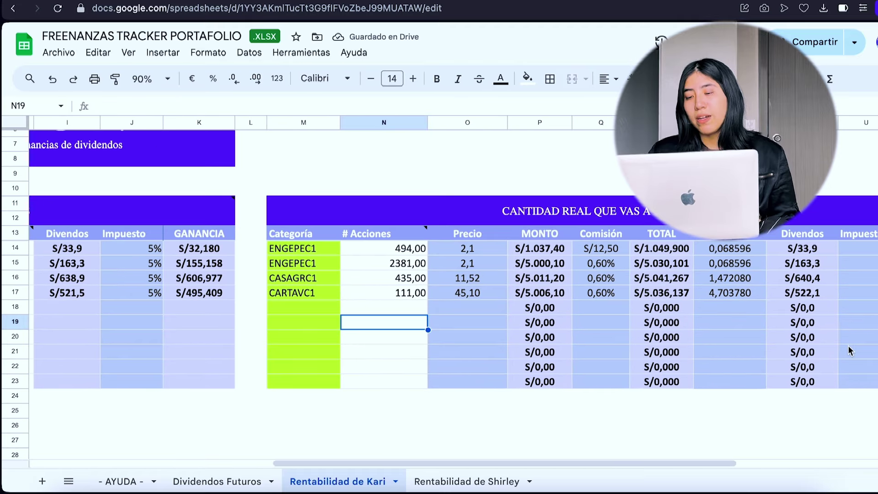
scroll(850, 351, "up", 1)
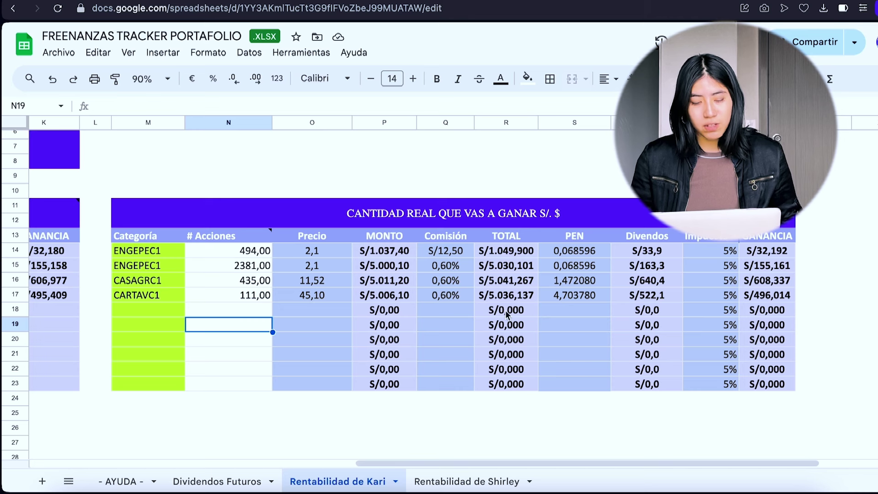
left_click(259, 284)
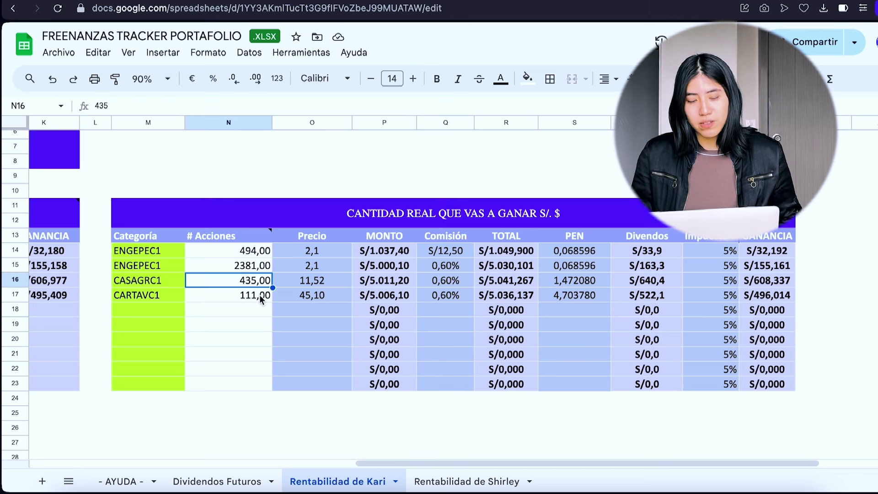
left_click(261, 297)
left_click(257, 282)
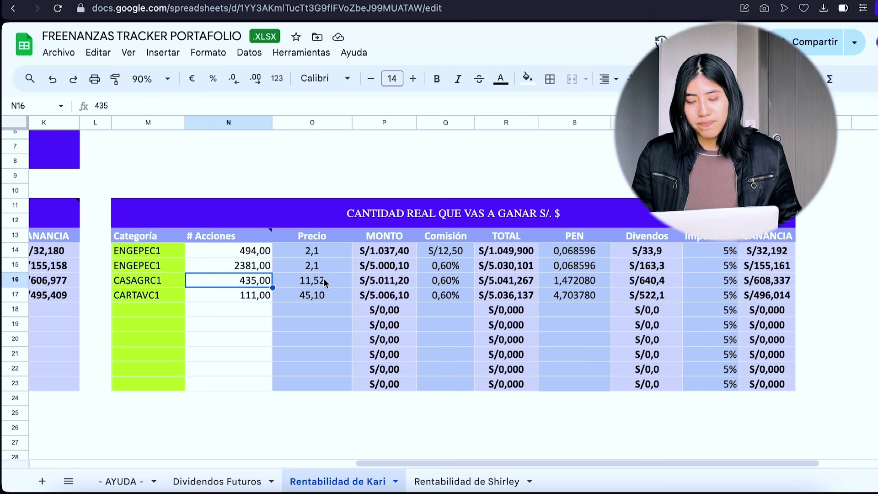
left_click_drag(784, 286, 782, 300)
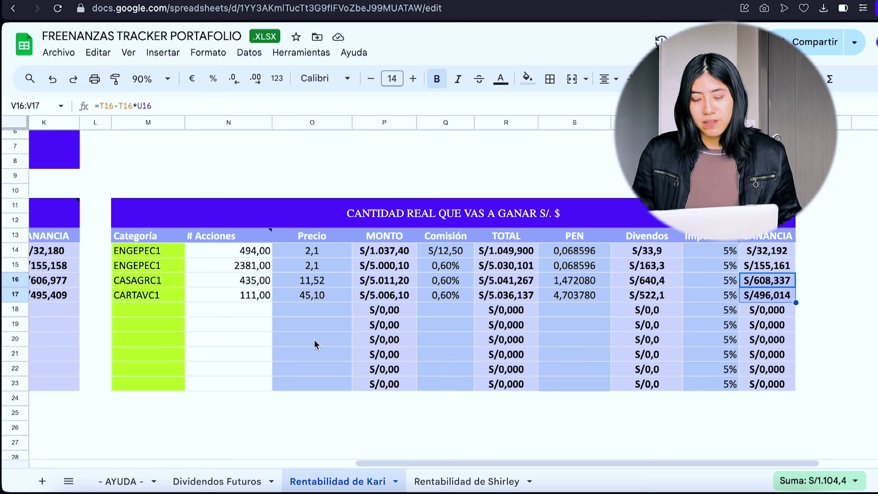
scroll(390, 286, "left", 10)
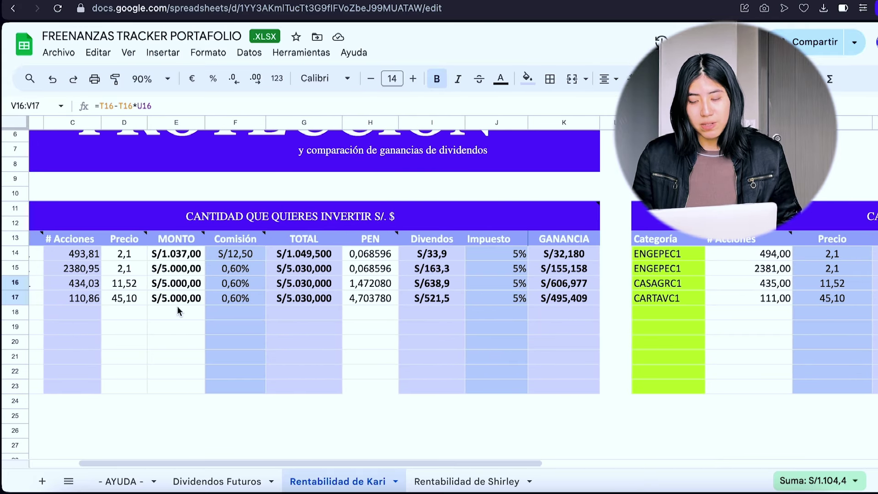
scroll(179, 311, "right", 10)
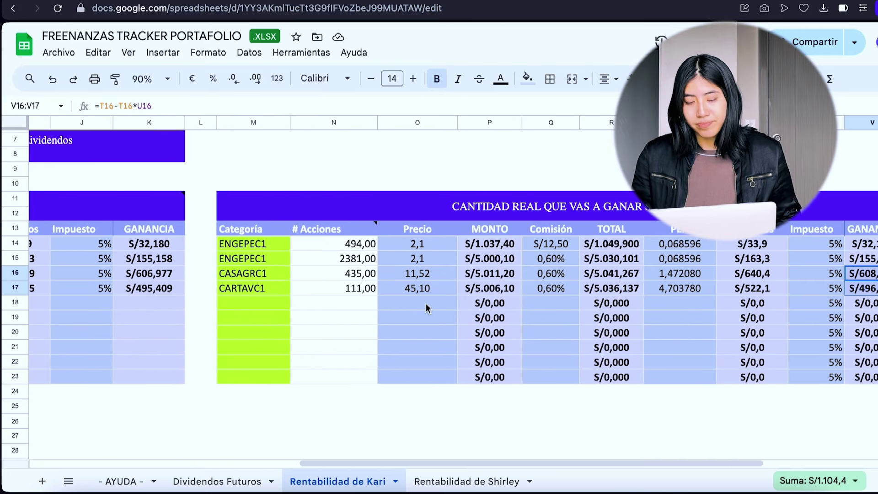
- Inspect how the real MONTO of CASAGRC1 and CARTAVC1 is calculated from # Acciones and Precio
left_click_drag(367, 277, 366, 292)
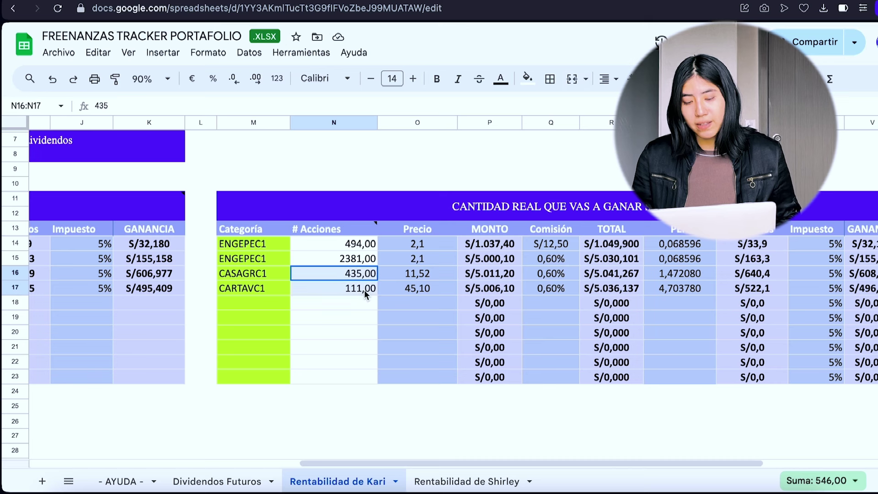
left_click(497, 277)
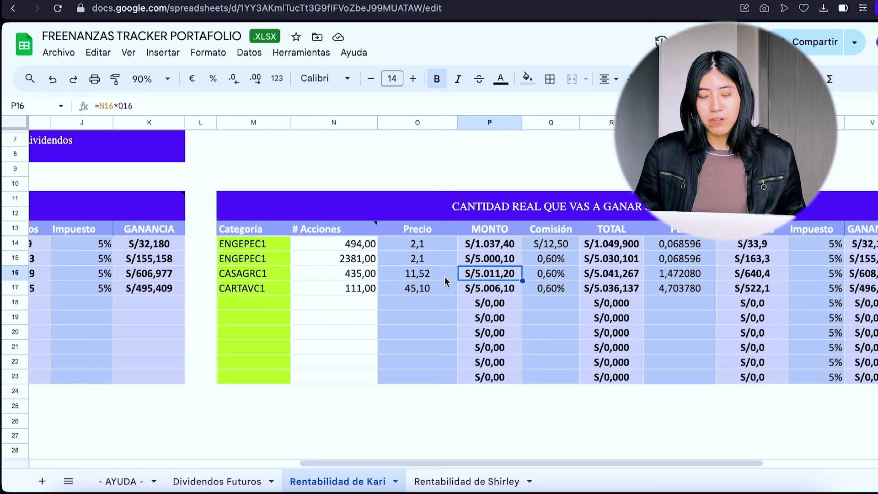
left_click(369, 276)
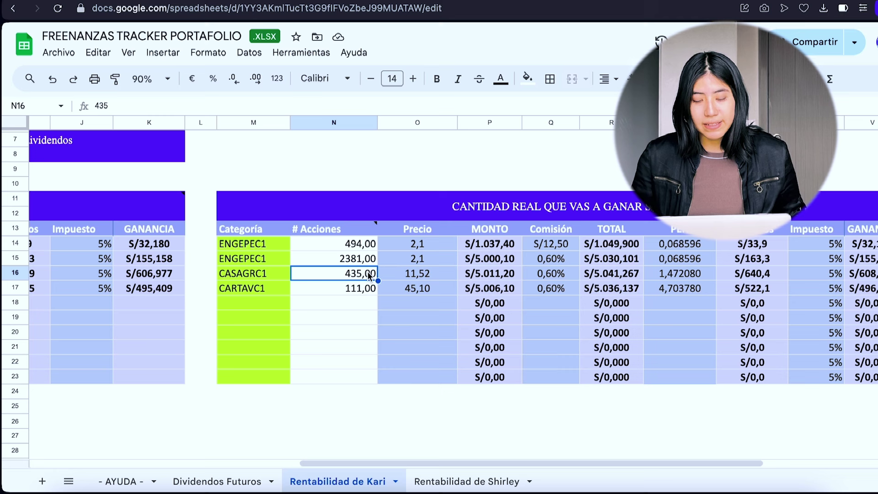
left_click(428, 279)
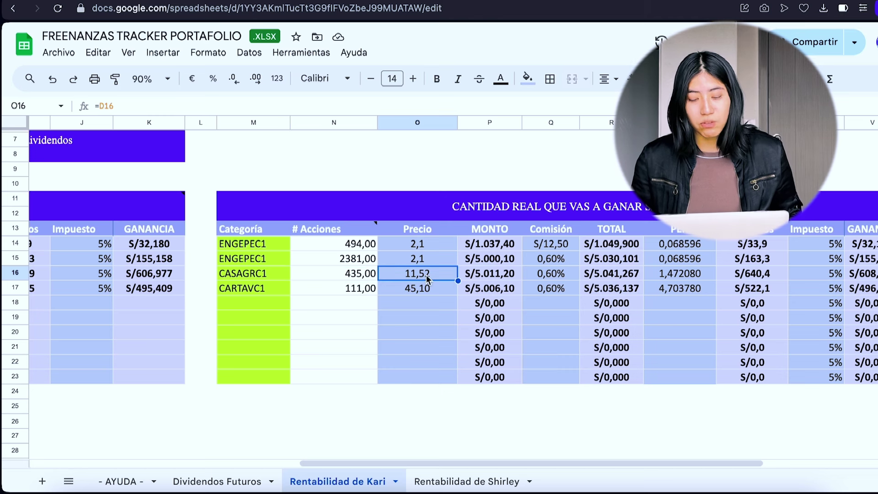
left_click(489, 275)
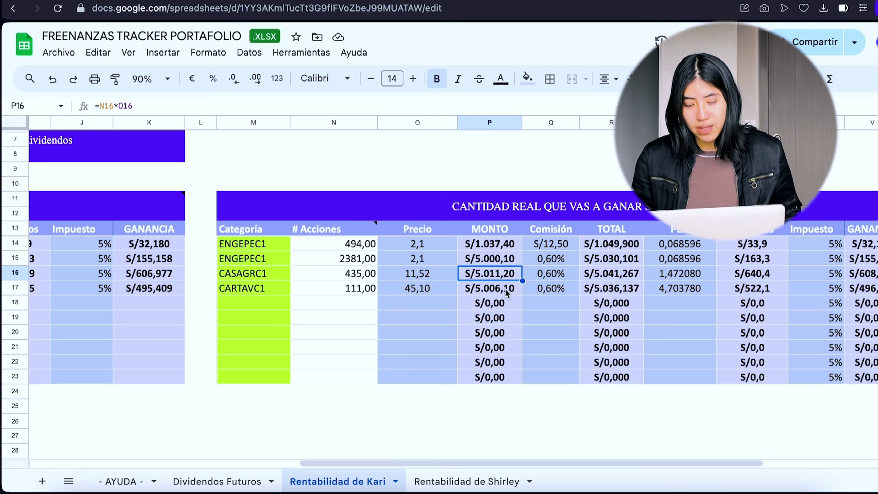
left_click(497, 295)
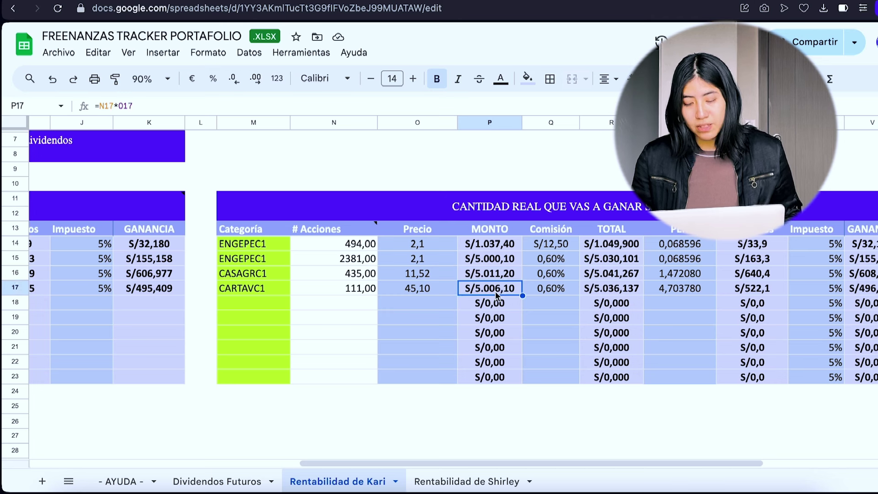
left_click(496, 275)
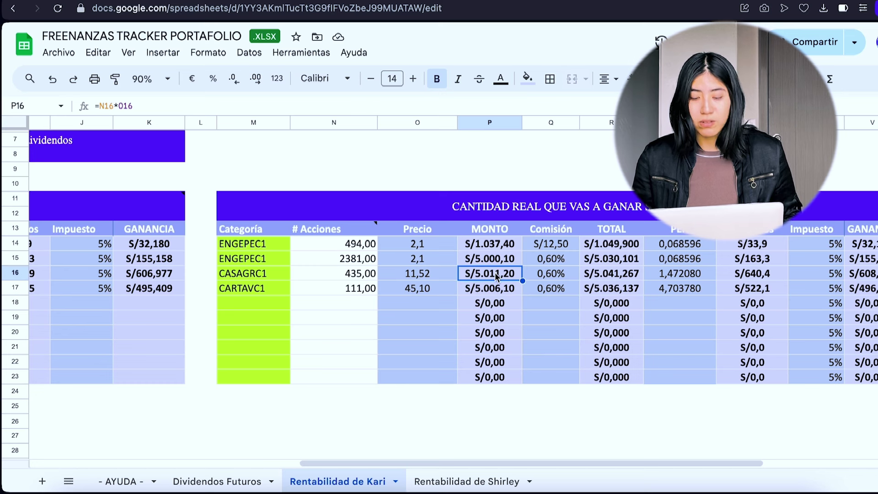
- Review the MONTO, TOTAL, PEN, Divendos, Impuesto and GANANCIA cells of rows 16 and 17 in the real earnings table
scroll(495, 274, "right", 5)
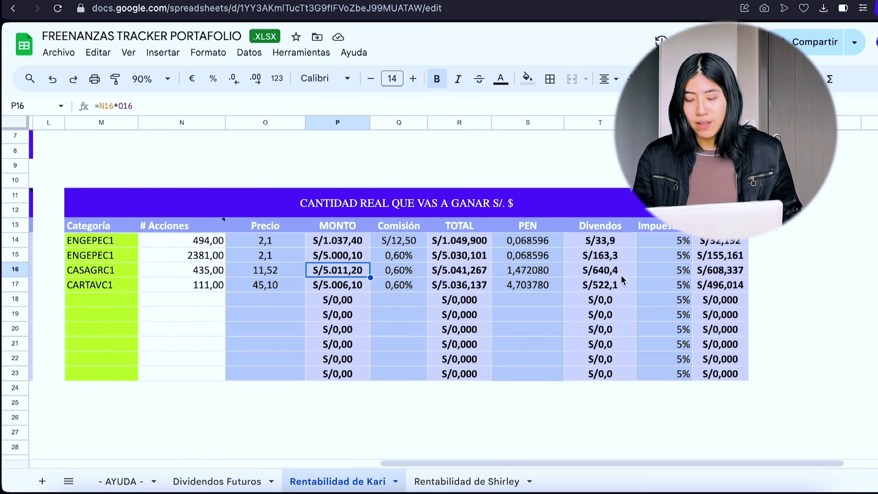
left_click(714, 272)
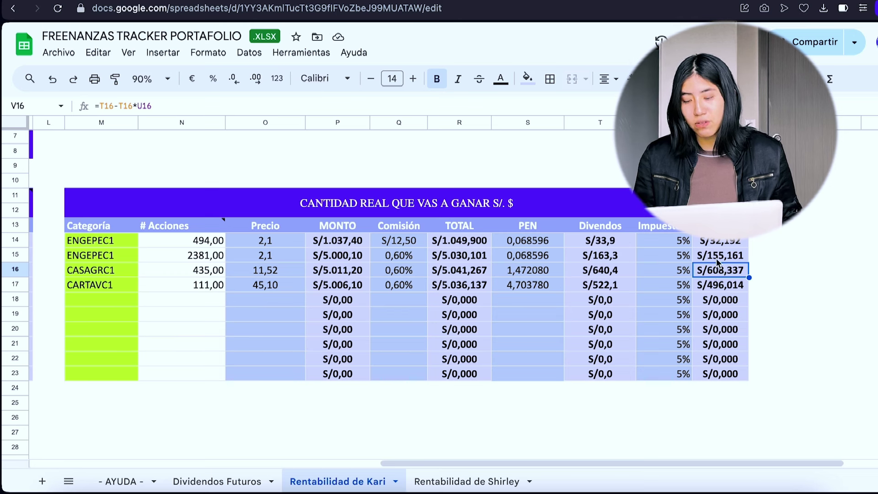
left_click(718, 289)
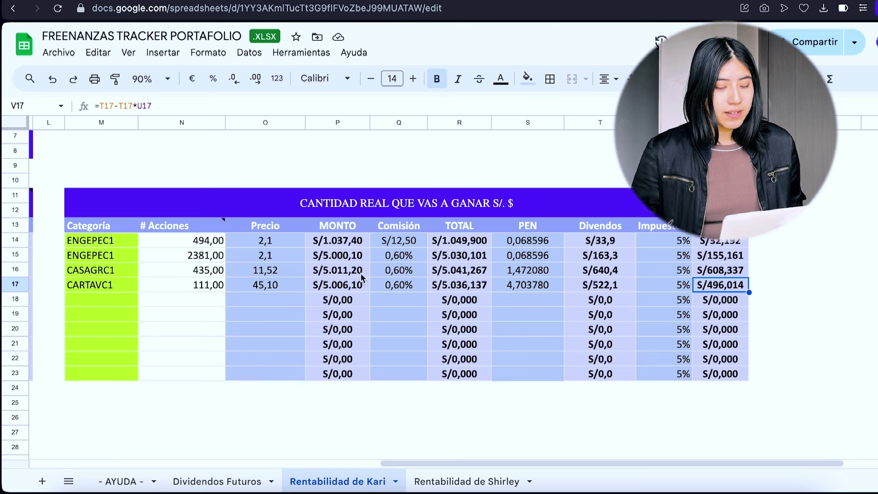
left_click_drag(352, 274, 352, 282)
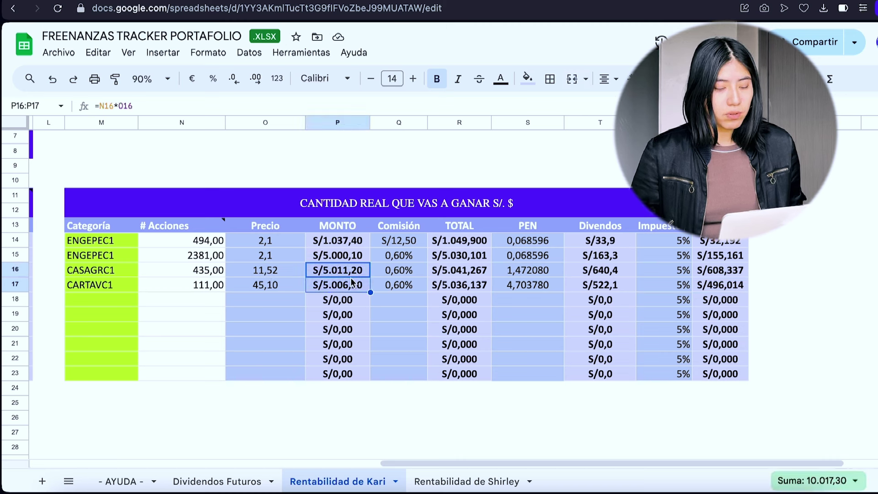
left_click_drag(453, 272, 453, 286)
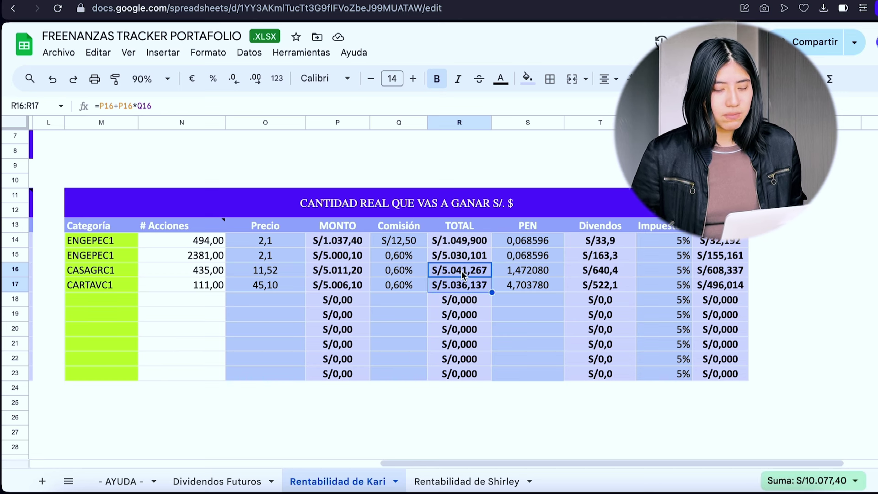
left_click_drag(552, 272, 554, 290)
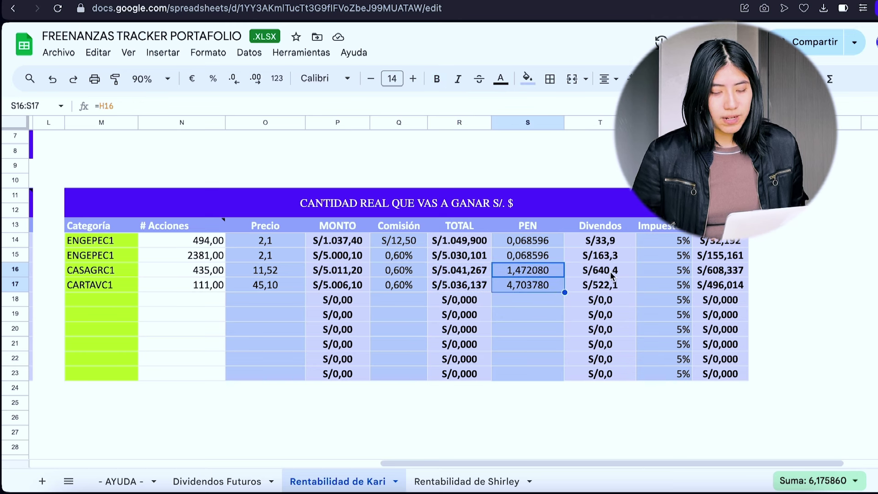
left_click_drag(611, 274, 610, 279)
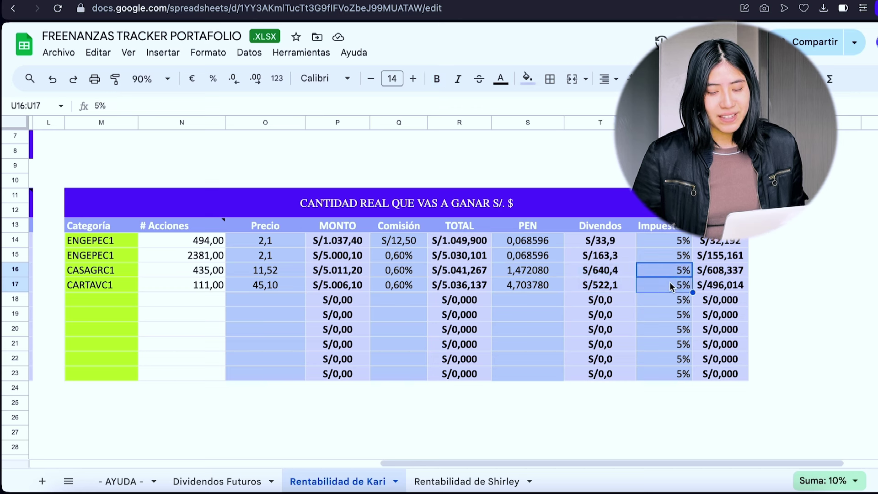
left_click_drag(720, 272, 723, 287)
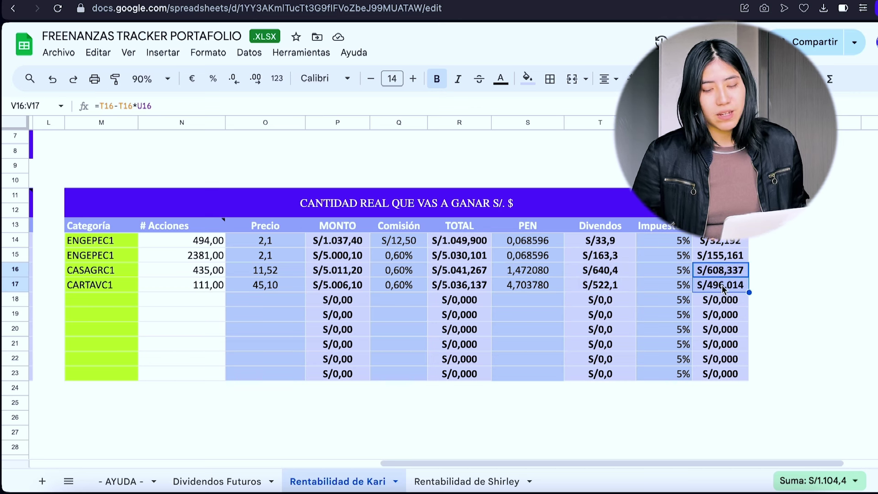
- Check the CASAGRC1 tax cell and the GANANCIA cells V16:V17 against their Categoría entries
left_click(679, 276)
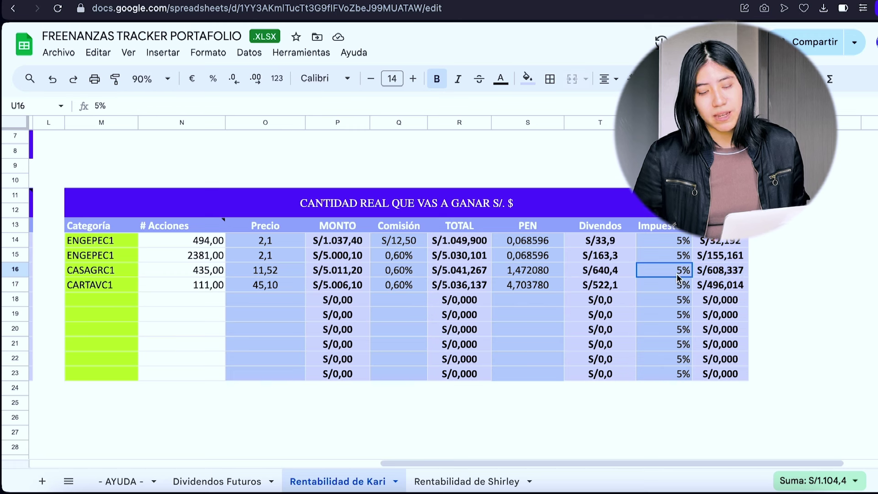
left_click(712, 274)
left_click(715, 285, "shift")
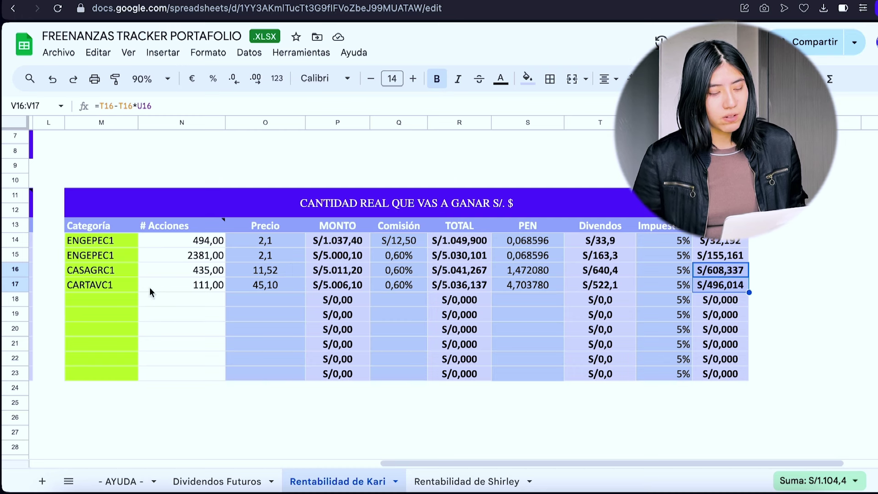
left_click(106, 273)
left_click(108, 286)
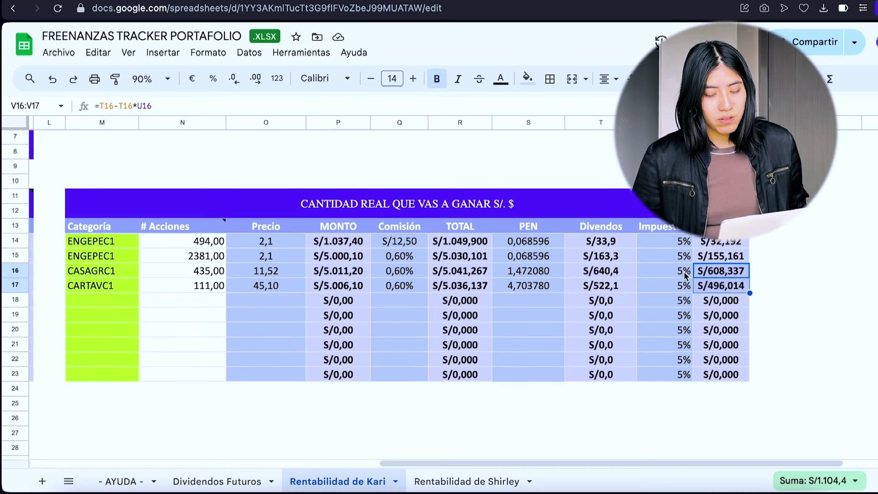
scroll(684, 275, "down", 2)
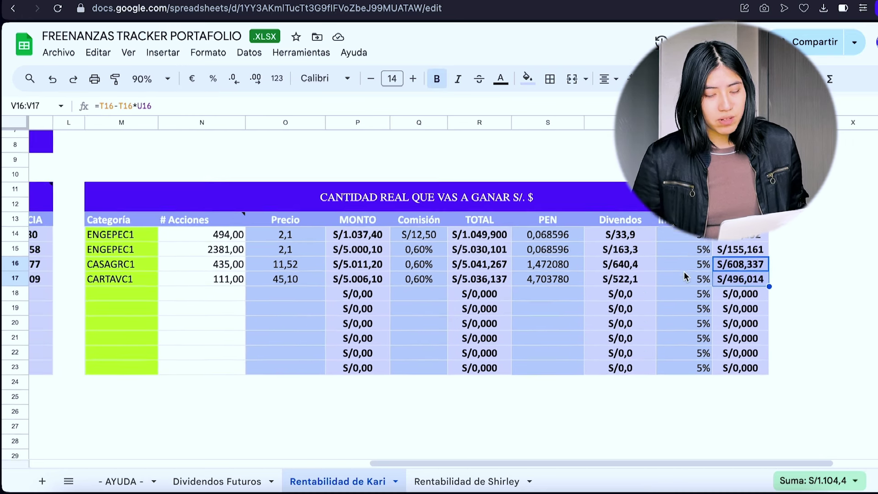
- Compare the planned GANANCIA of CASAGRC1 and CARTAVC1 with their GANANCIA in the real earnings table
scroll(684, 275, "left", 10)
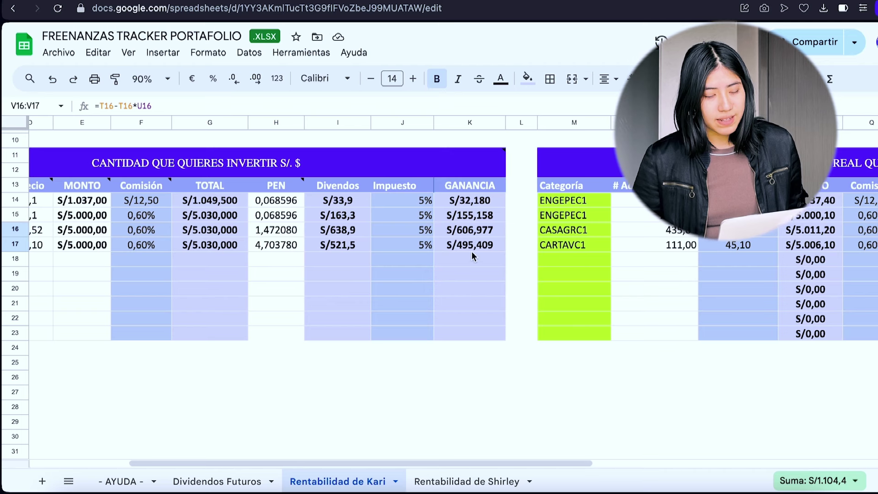
left_click(475, 232)
scroll(475, 233, "right", 5)
scroll(475, 232, "up", 1)
scroll(475, 234, "right", 4)
scroll(475, 234, "up", 2)
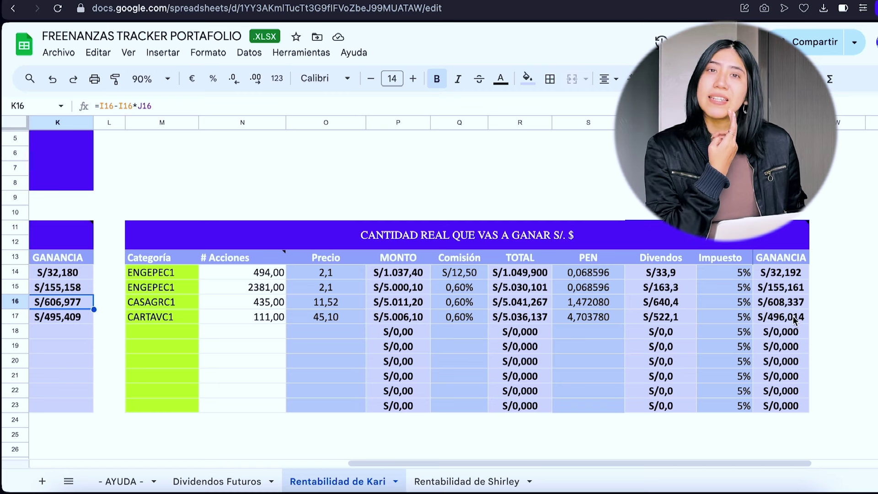
- Check the planned MONTO cells E16:E17 of CASAGRC1 and CARTAVC1 in the desired investment table
scroll(585, 318, "left", 10)
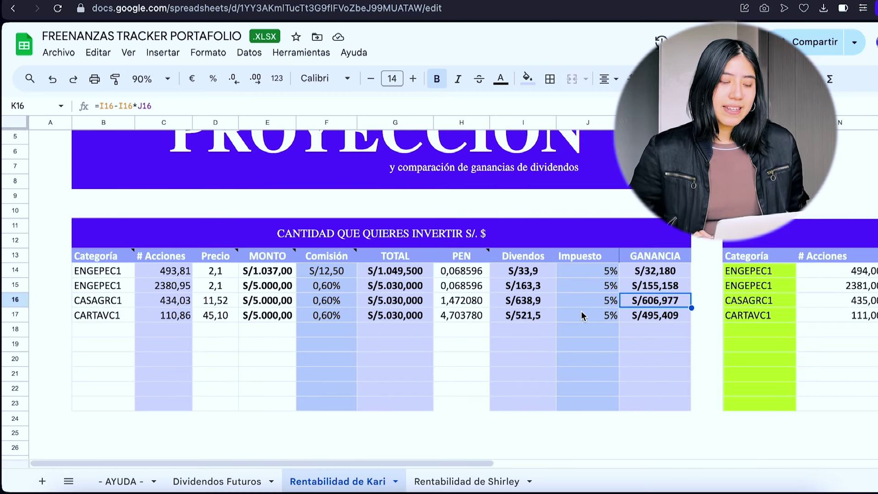
left_click(280, 303)
left_click(278, 316)
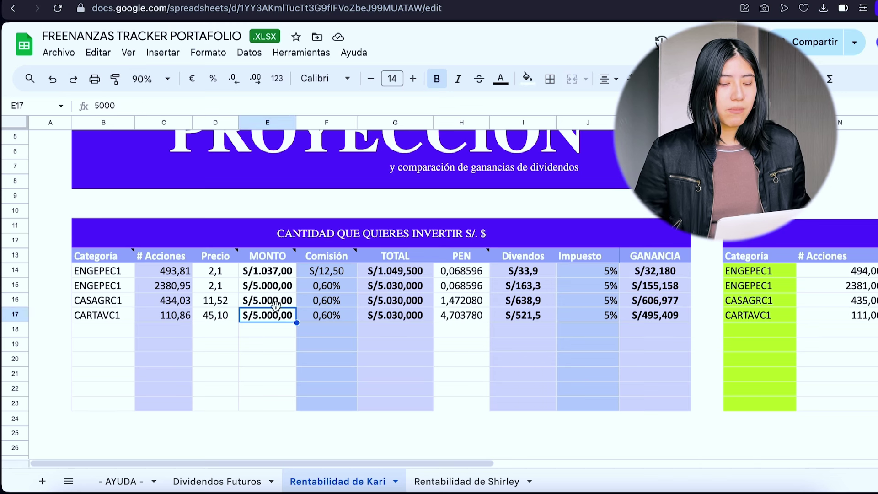
left_click(274, 302)
left_click(276, 315)
left_click_drag(272, 303, 269, 321)
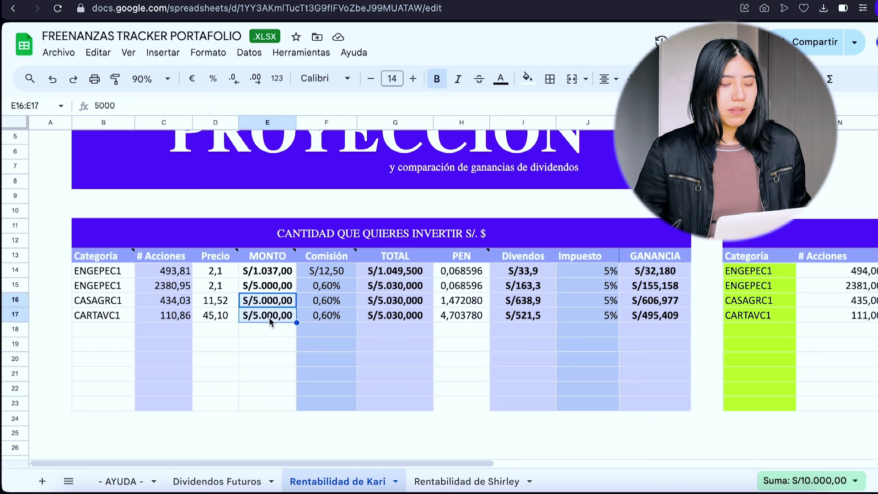
- Compare the calculated # Acciones of CASAGRC1 in the desired investment table with its share count in the real earnings table
left_click(177, 303)
scroll(308, 328, "right", 3)
scroll(309, 329, "up", 2)
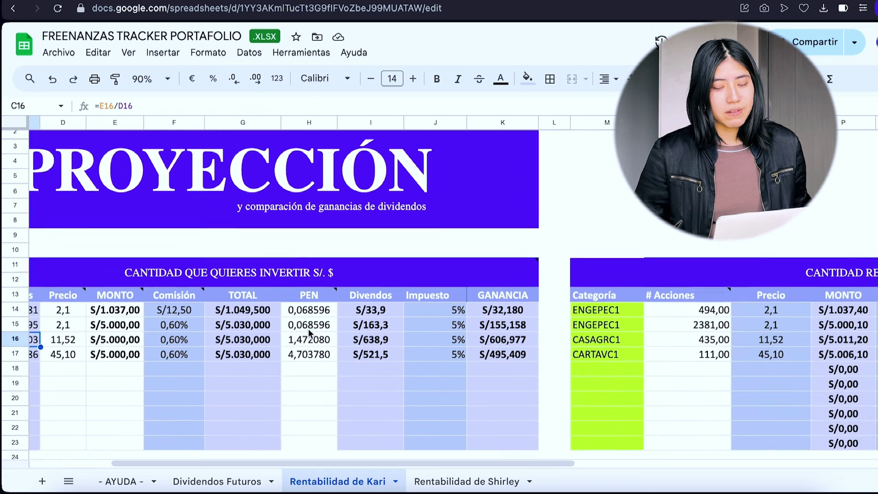
scroll(309, 330, "right", 3)
scroll(309, 331, "up", 1)
left_click(545, 364)
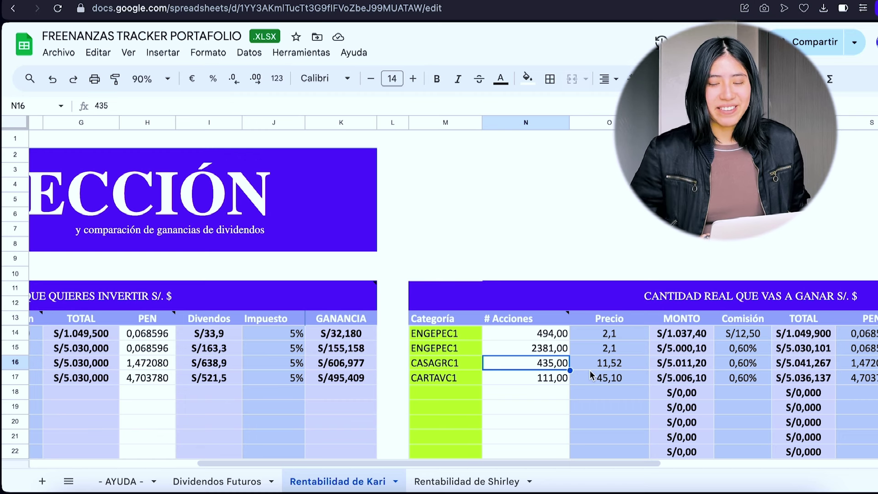
- Review the real earnings table across to its GANANCIA column and examine cells V15:V18
scroll(590, 375, "right", 4)
scroll(590, 375, "down", 2)
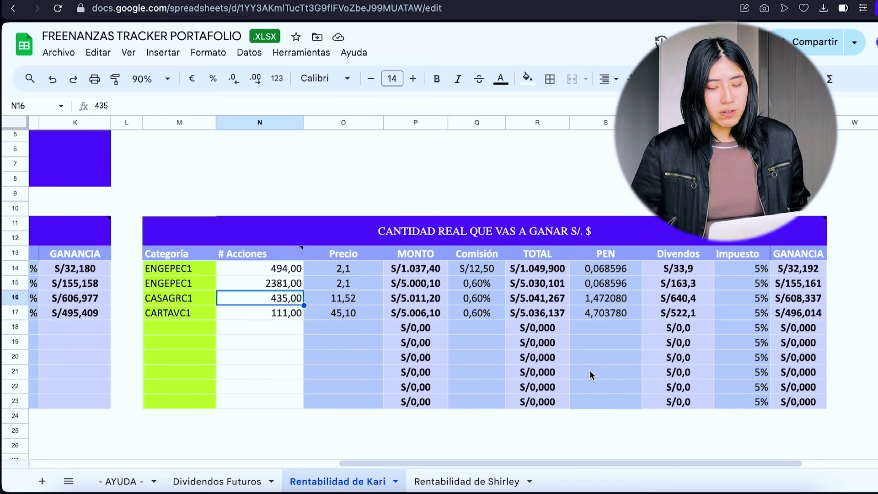
scroll(590, 373, "left", 4)
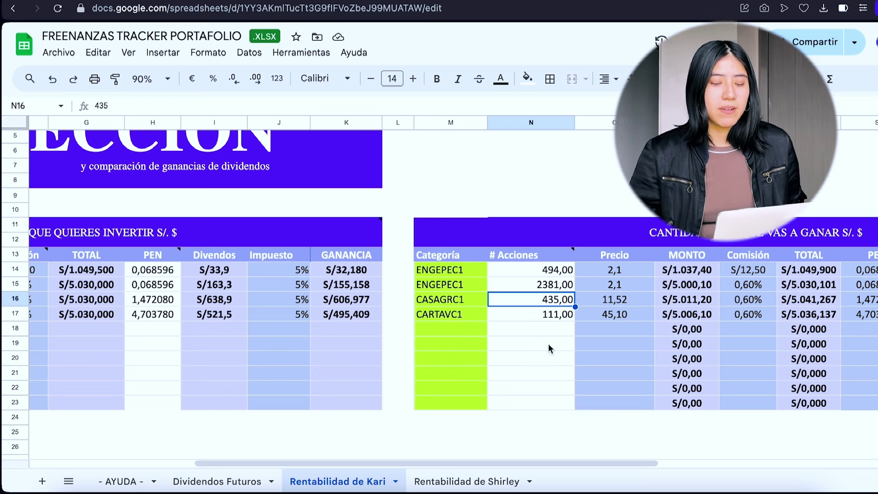
scroll(509, 317, "right", 3)
scroll(509, 317, "down", 2)
scroll(509, 318, "up", 2)
scroll(509, 319, "right", 1)
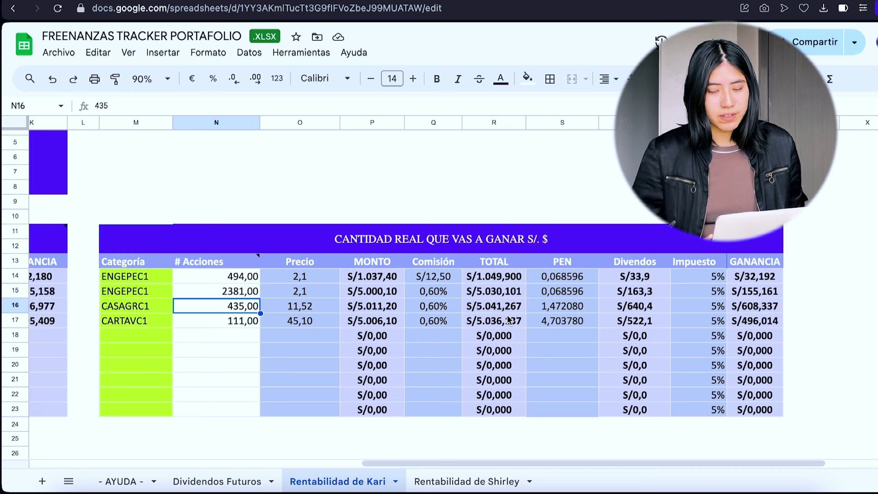
left_click(750, 294)
left_click_drag(750, 294, 754, 337)
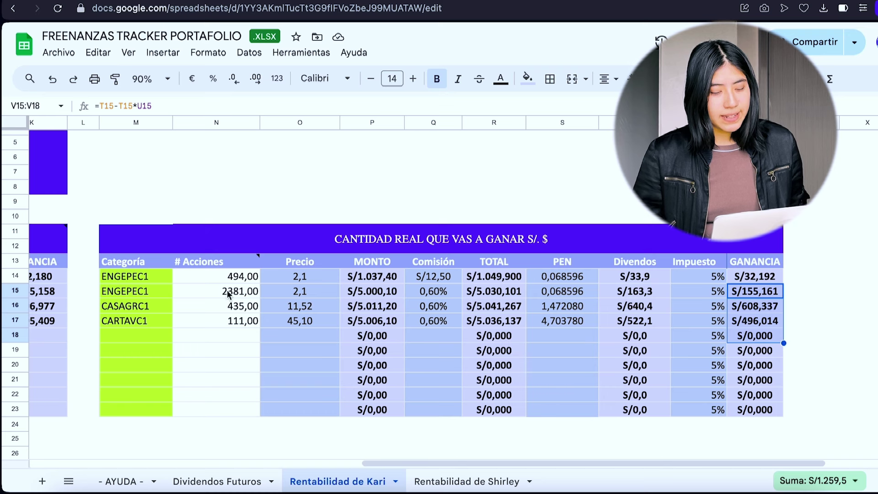
- Read the notes on the MONTO and Comisión headers of the desired investment table and check the percentage commissions in F15:F17
scroll(380, 288, "left", 10)
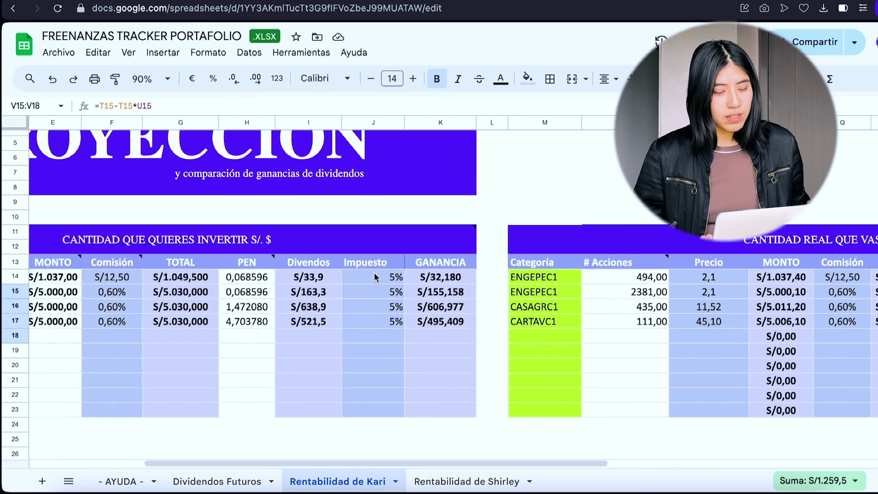
left_click(264, 262)
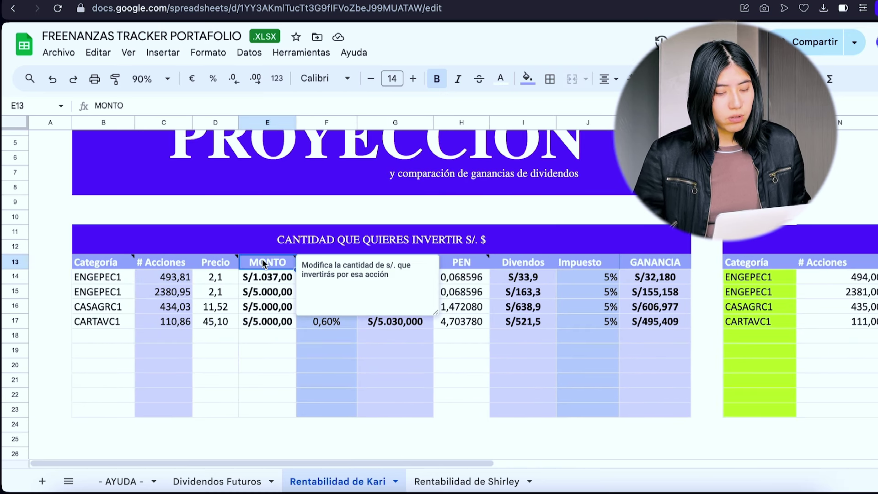
left_click(332, 343)
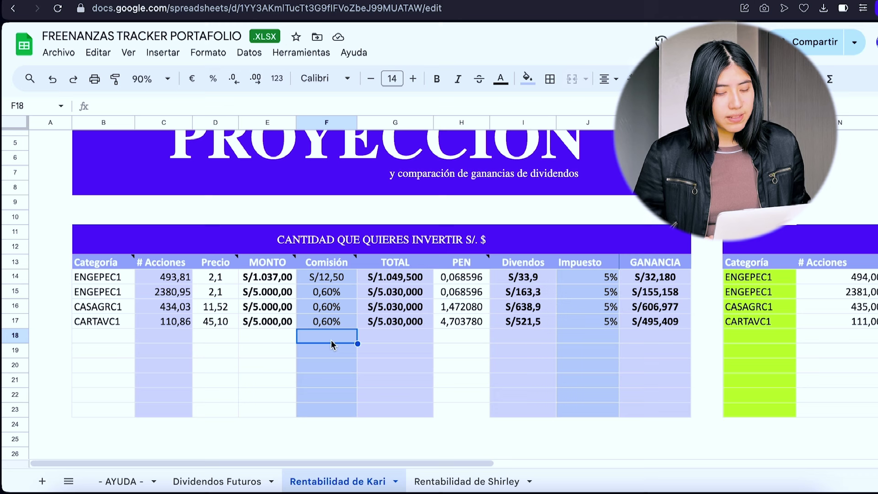
left_click(329, 266)
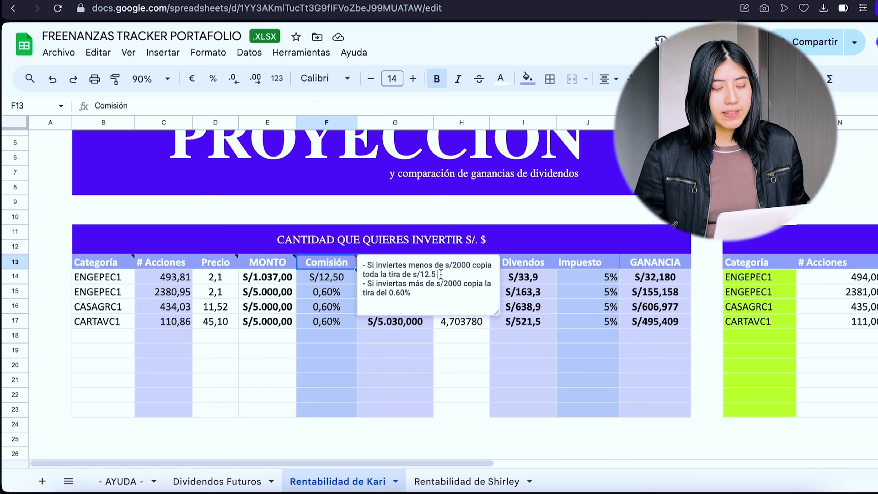
left_click_drag(441, 275, 393, 294)
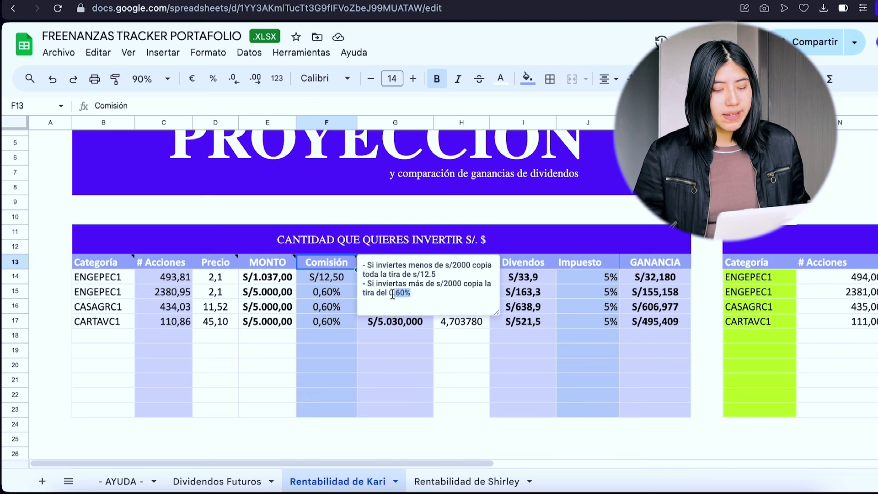
left_click(369, 358)
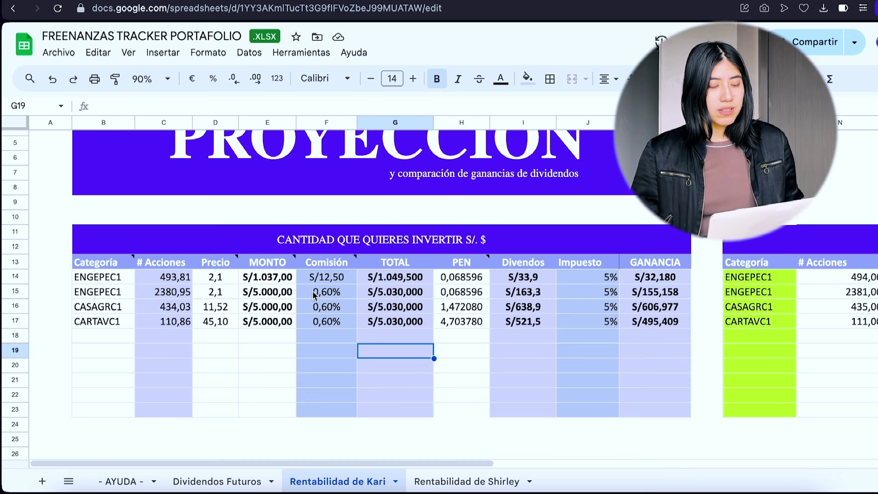
left_click_drag(312, 291, 316, 329)
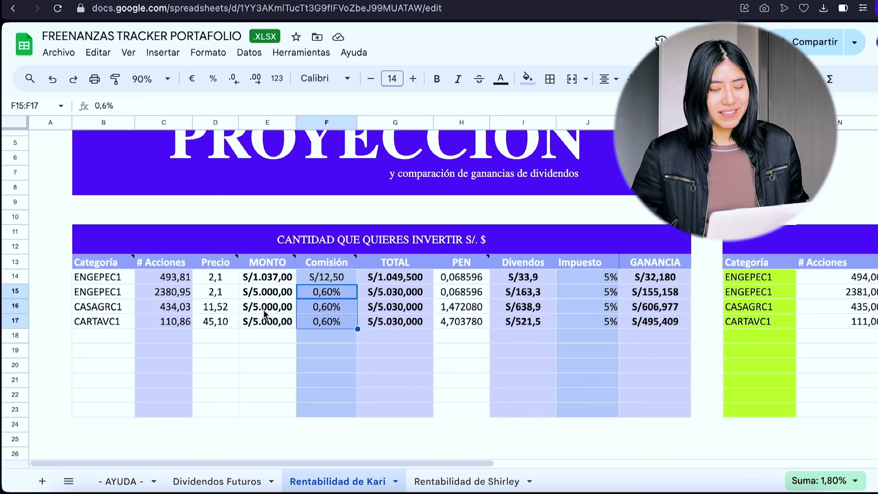
- Copy row B14:K14 of the desired investment table into row 18 and clear the copied Precio and MONTO values
left_click_drag(103, 277, 635, 281)
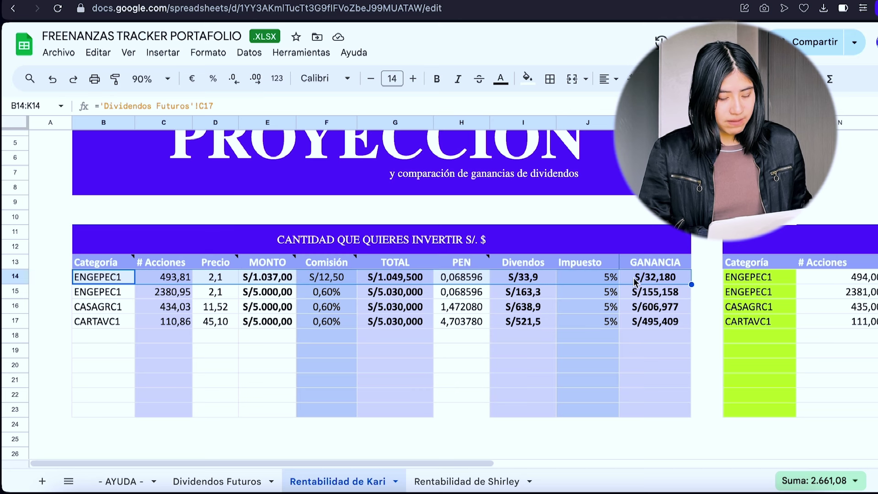
key("ctrl+c")
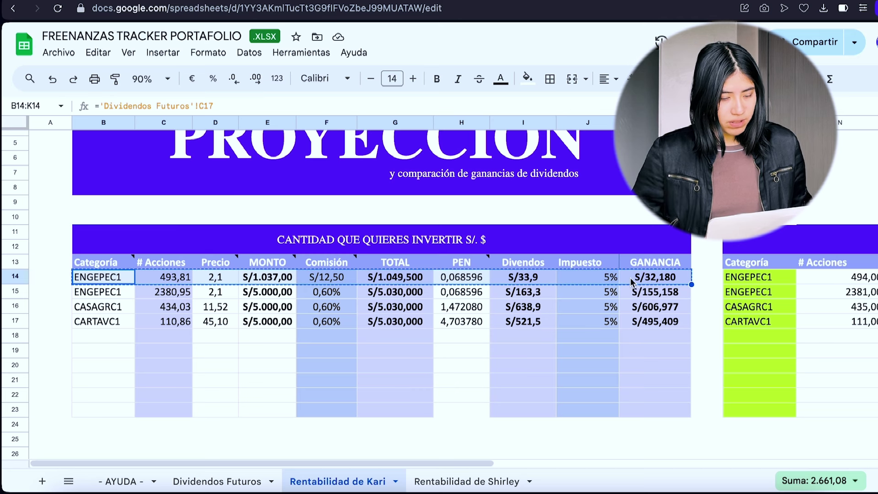
left_click(115, 339)
key("ctrl+v")
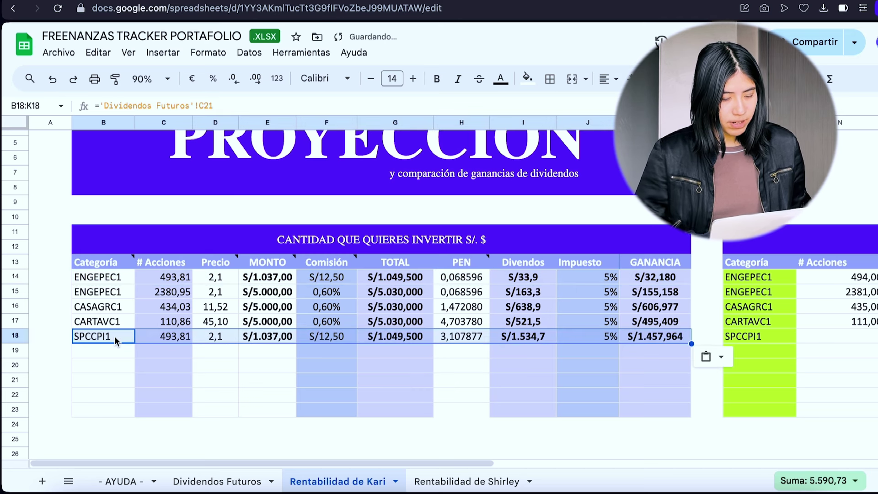
left_click(215, 351)
left_click(222, 341)
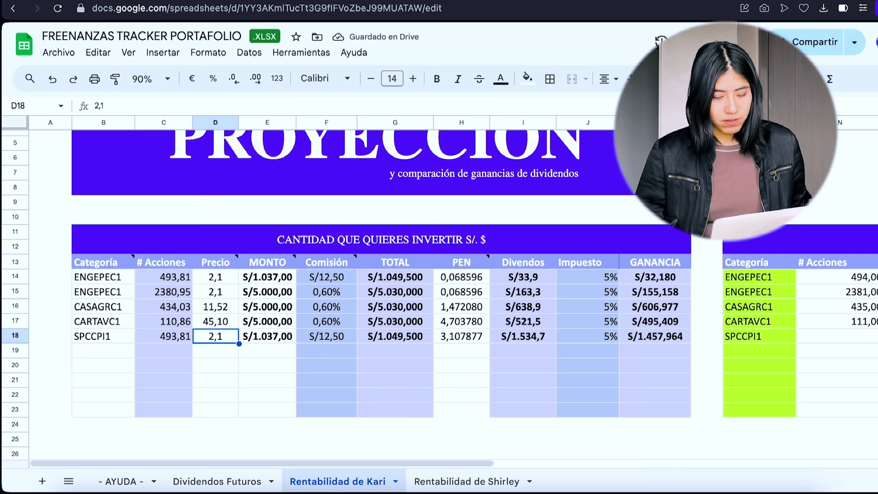
key("Delete")
left_click(266, 339)
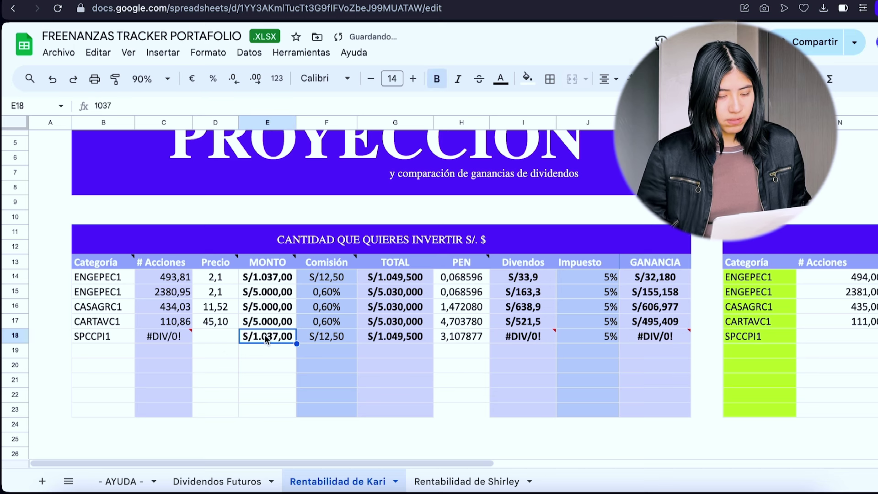
key("Delete")
- Replace the Categoría in B18 with a reference to CARTAVC1 in cell C25 of the Dividendos Futuros sheet
left_click(90, 339)
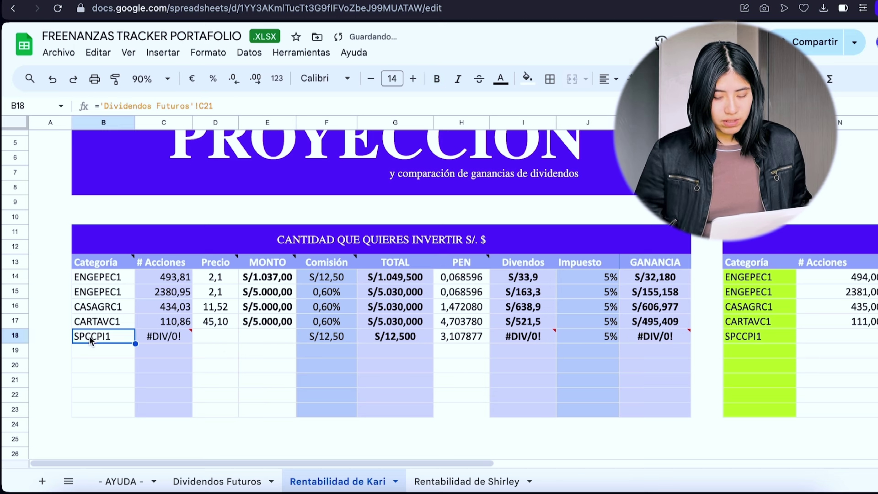
key("Delete")
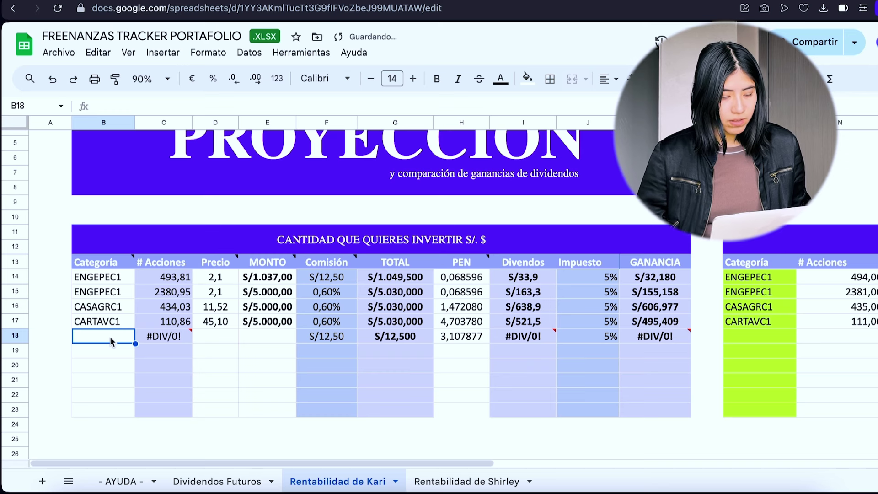
type("=")
left_click(228, 483)
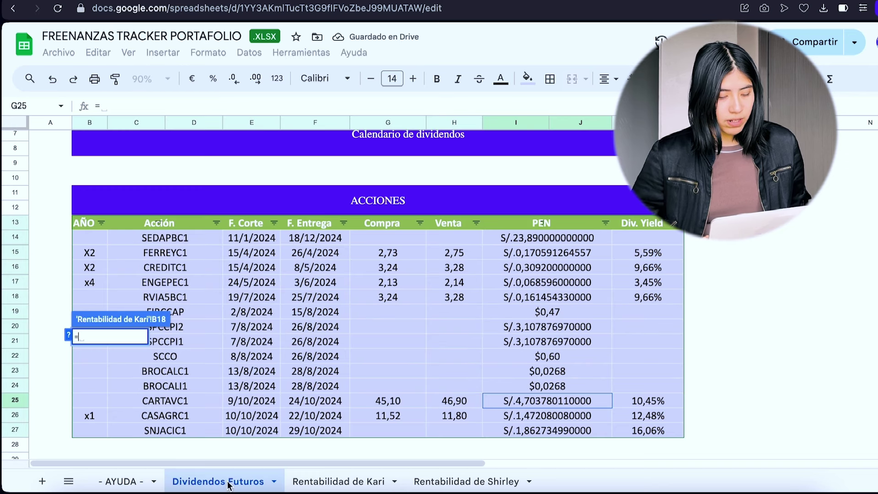
left_click(165, 401)
left_click(339, 482)
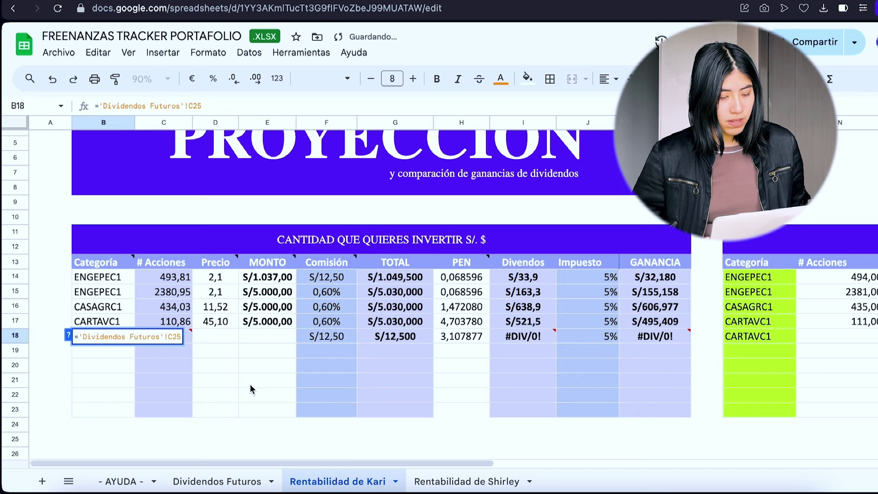
key("Return")
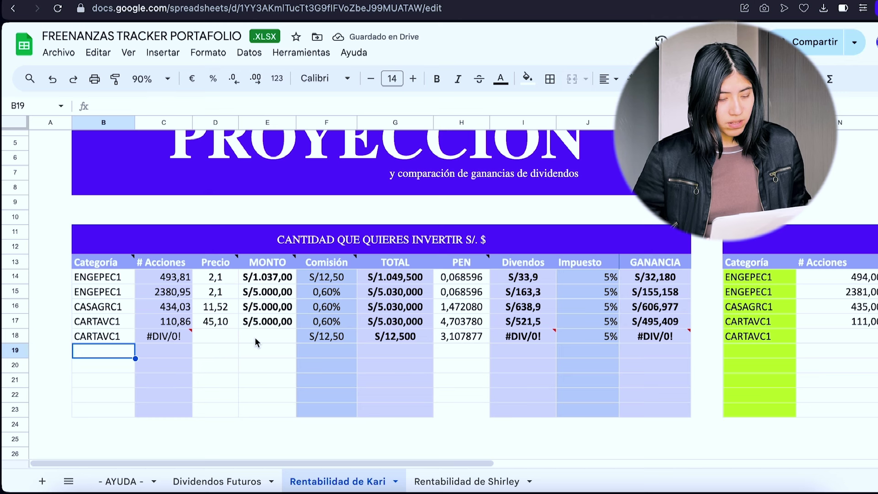
- Set the MONTO of the new CARTAVC1 row 18 in the desired investment table to 1050
left_click(254, 338)
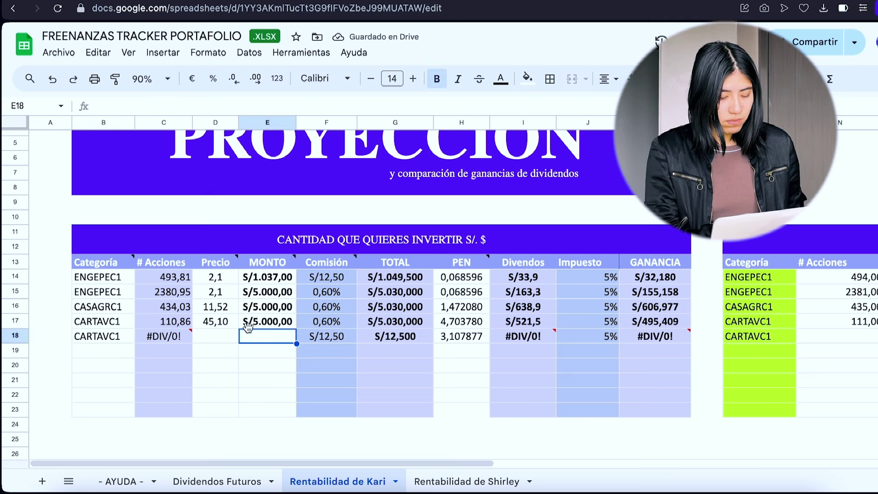
type("1050")
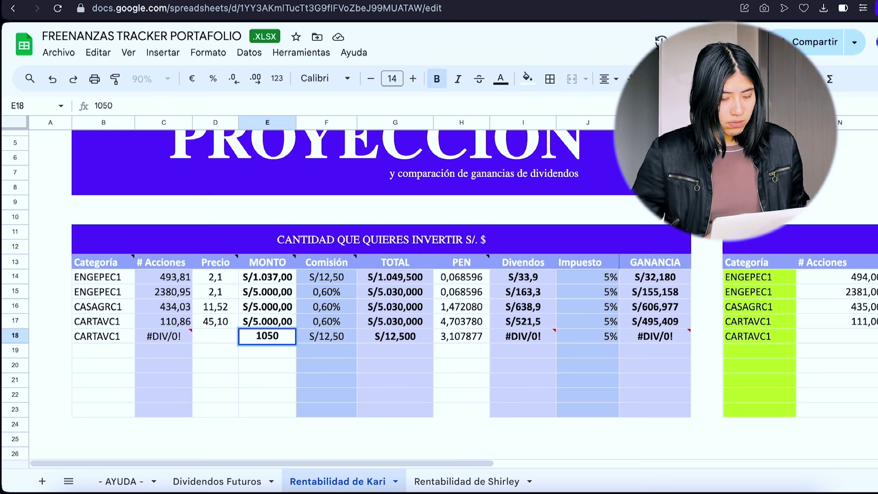
key("Return")
- Set the Precio of the new CARTAVC1 row 18 to 45,10 and check its MONTO and Comisión cells
left_click(232, 343)
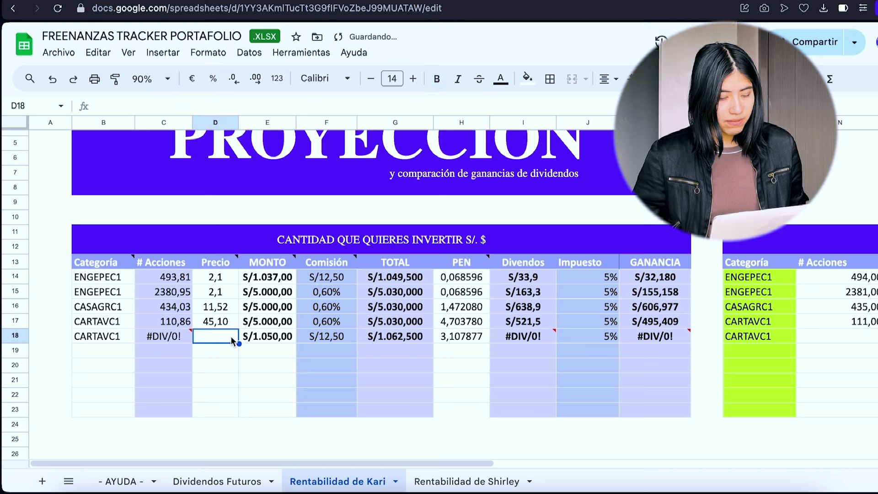
left_click_drag(326, 339, 276, 338)
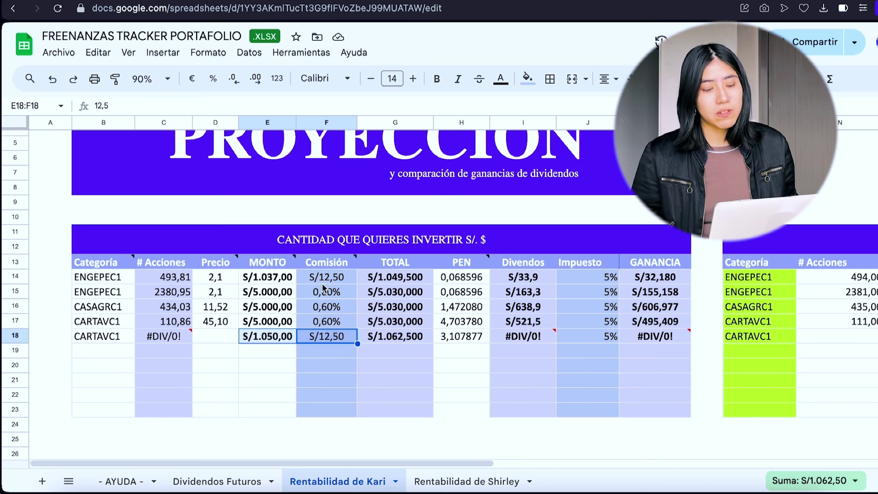
left_click(230, 344)
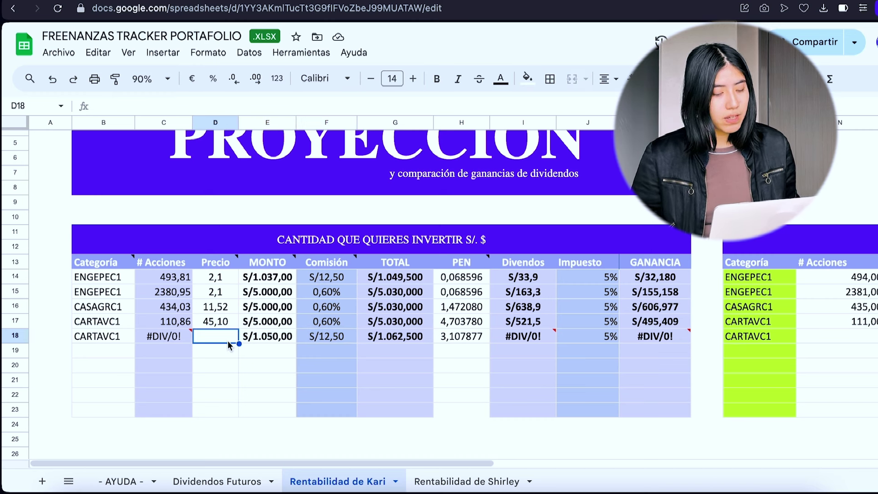
type("45")
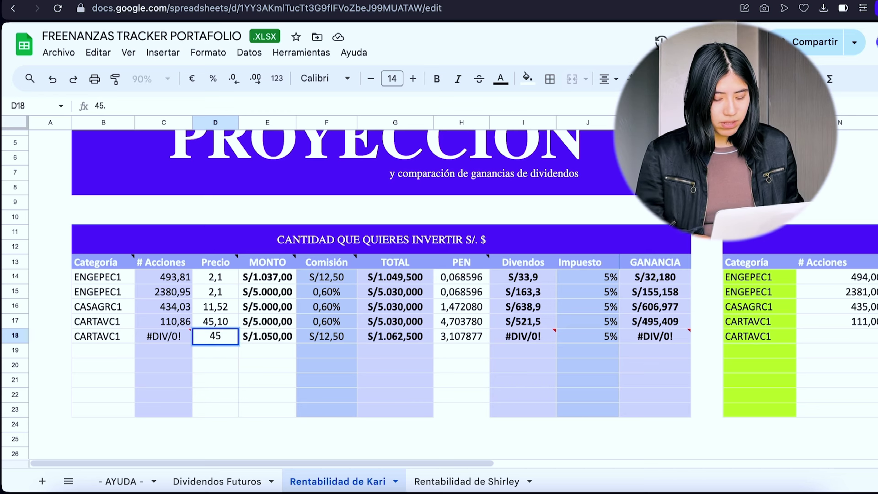
type(",10")
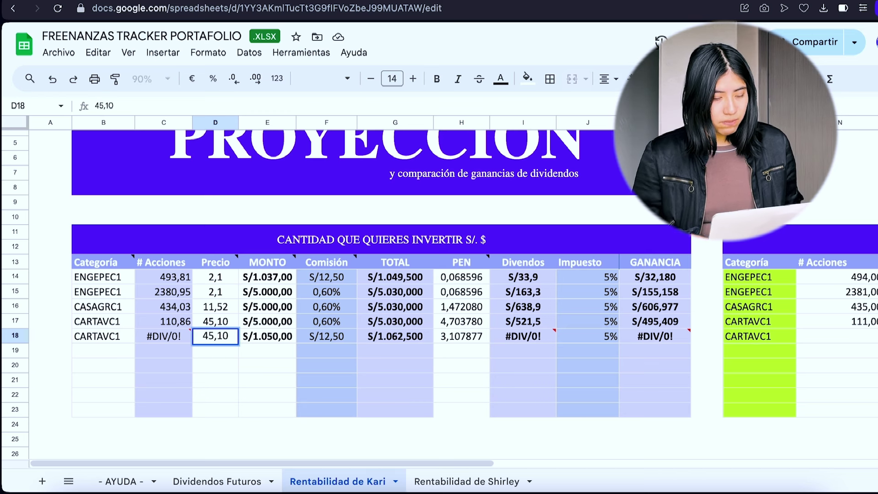
key("Return")
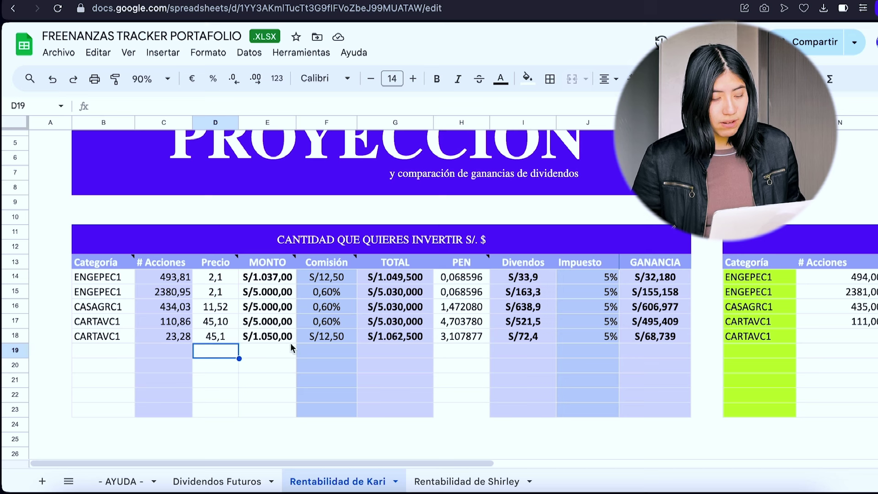
left_click(321, 337)
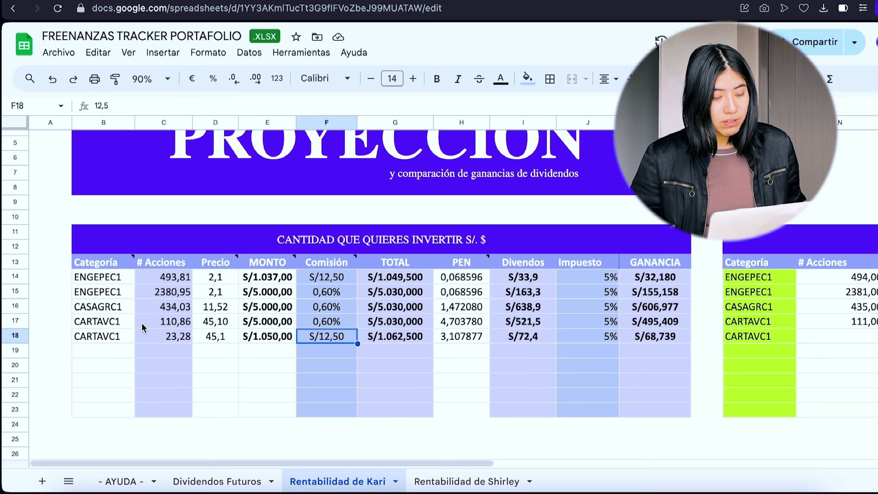
- Copy row B17:K17 of the desired investment table into row 19 and check the copied Comisión
left_click_drag(115, 322, 671, 320)
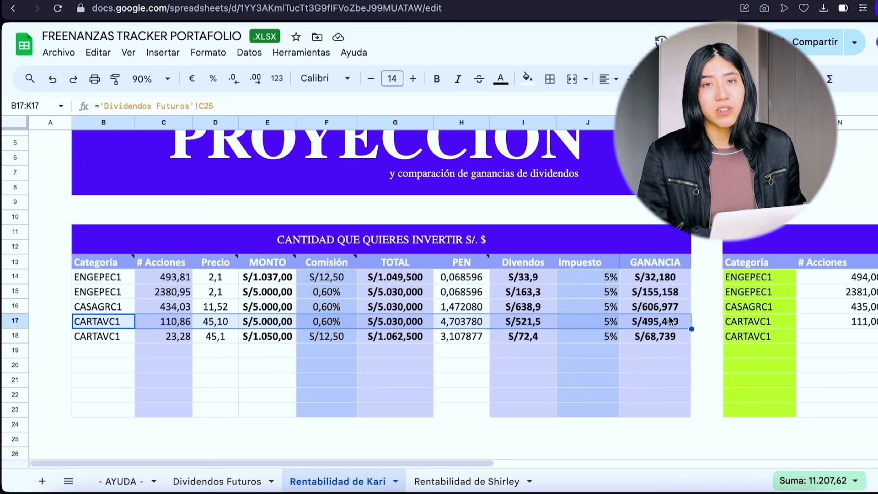
key("ctrl+c")
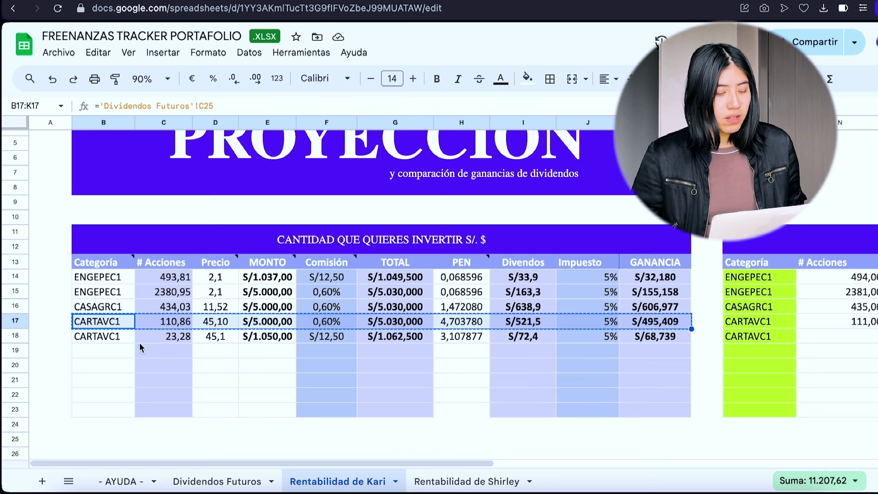
left_click(113, 359)
key("ctrl+v")
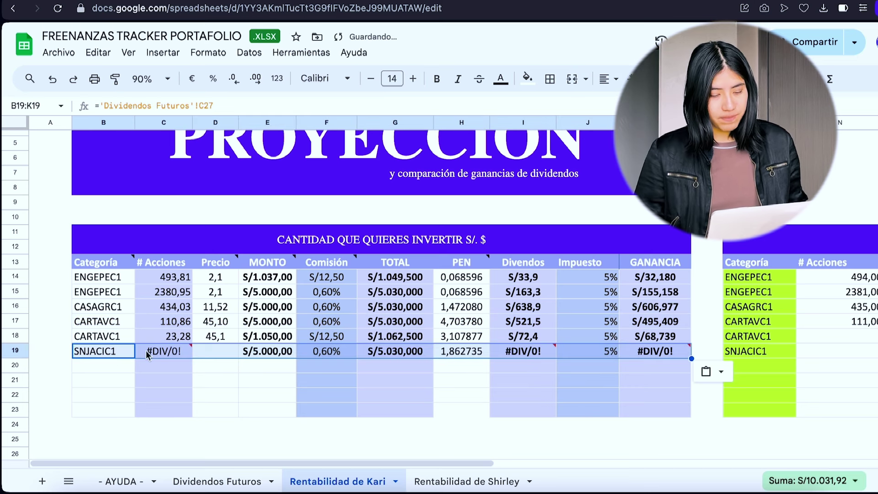
left_click(322, 356)
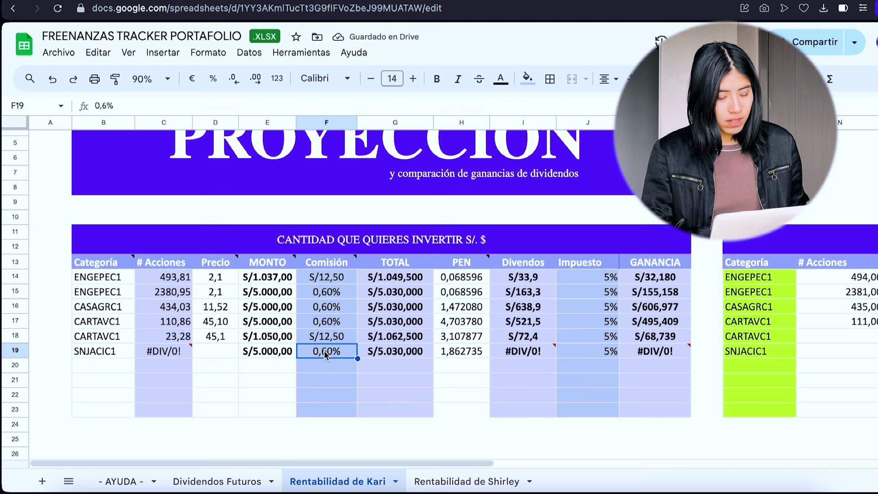
- Undo the entries in rows 18 and 19 of the desired investment table until both rows are empty
key("ctrl+z")
key("ctrl+z")
key("ctrl+z")
key("ctrl+z")
key("ctrl+z")
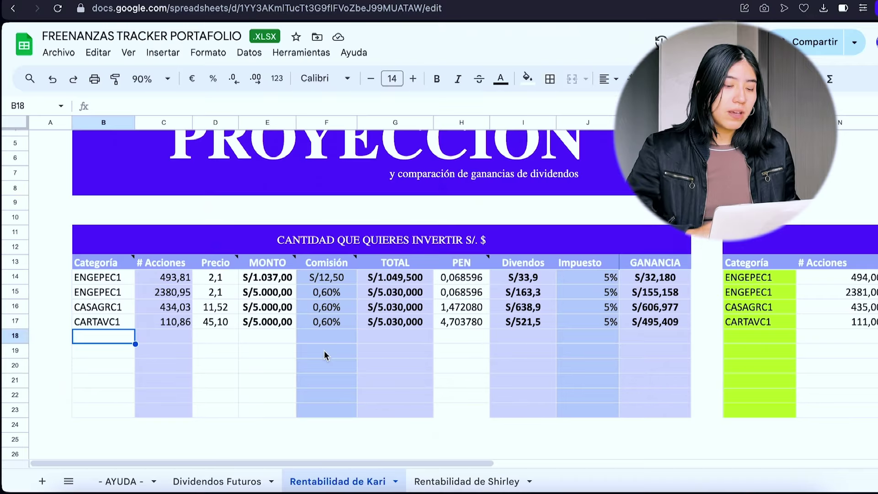
- Compare the projection tables on the two Rentabilidad sheets by switching between them
scroll(353, 378, "up", 1)
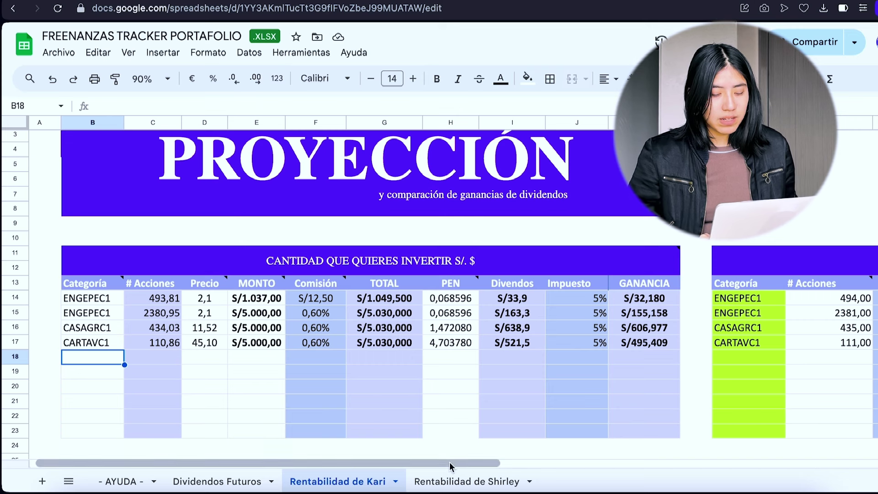
left_click(460, 483)
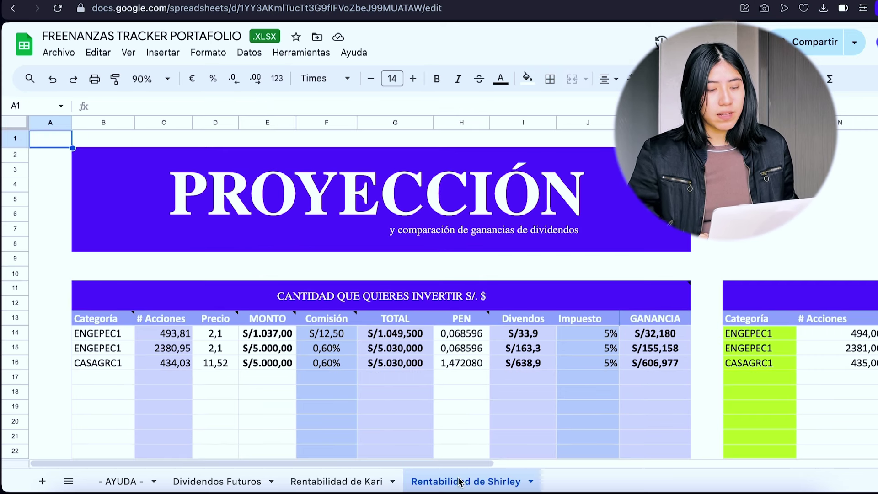
scroll(391, 334, "down", 1)
scroll(392, 334, "right", 2)
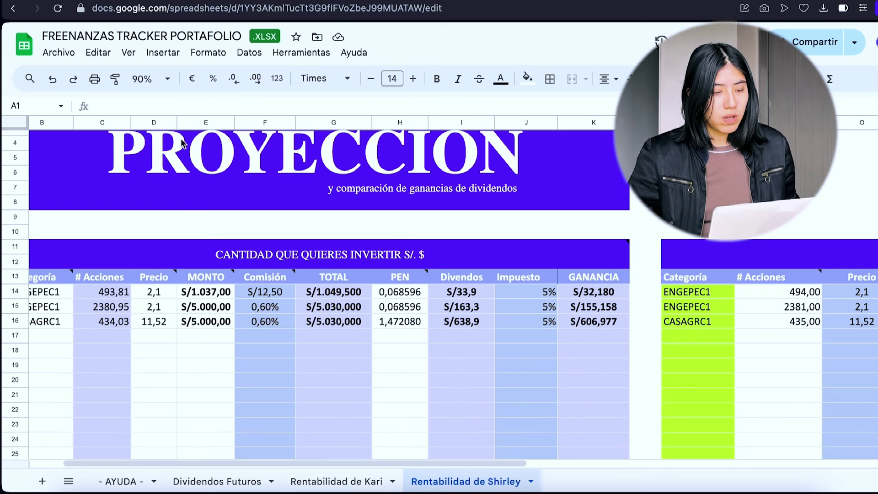
scroll(255, 243, "left", 2)
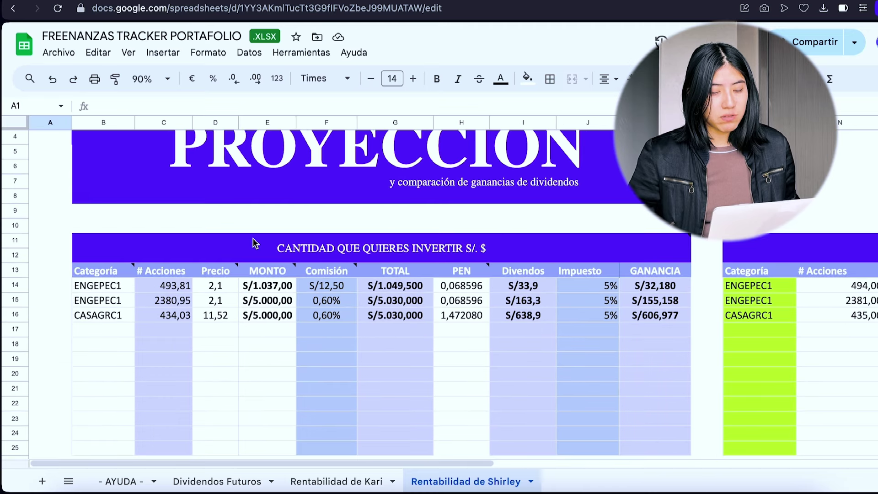
left_click(327, 483)
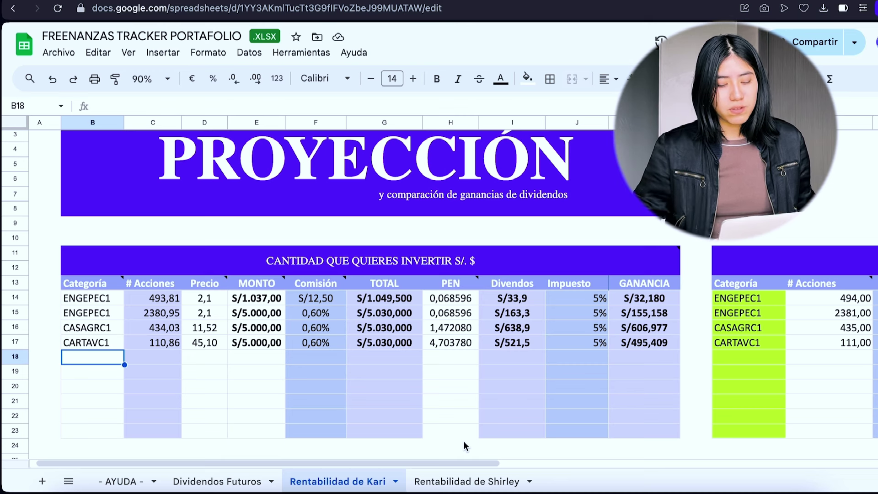
left_click(476, 486)
scroll(497, 354, "down", 5)
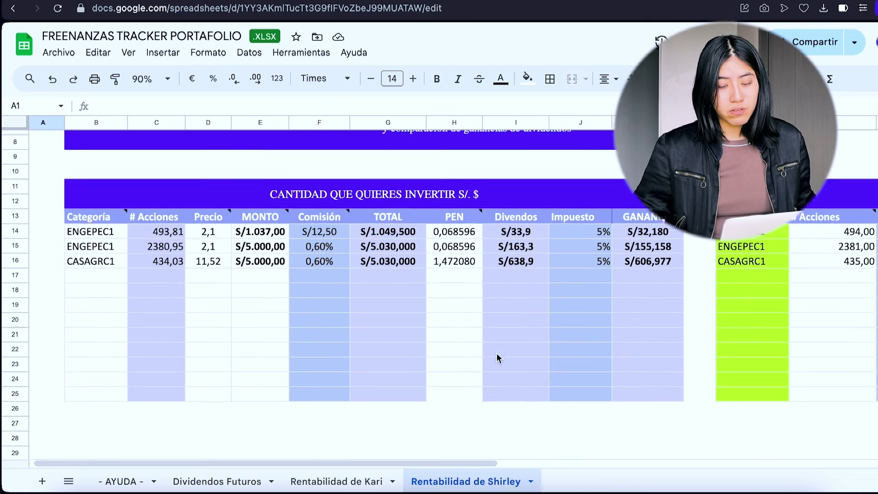
scroll(497, 353, "up", 7)
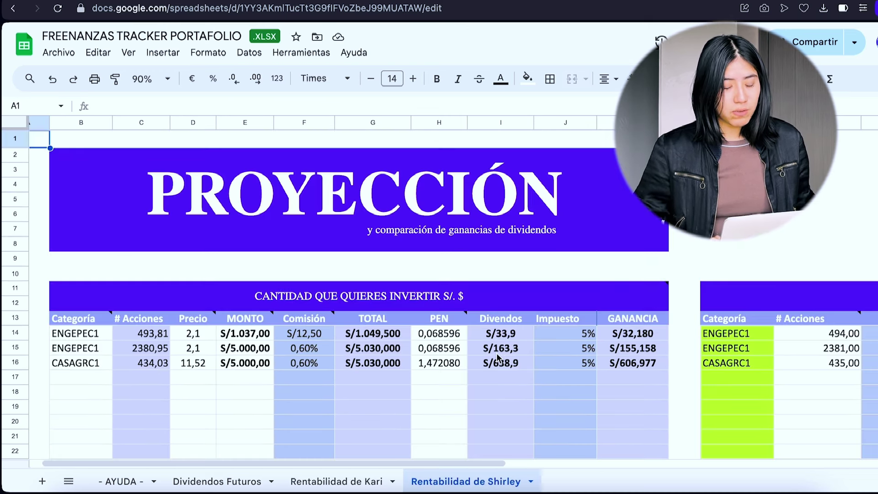
left_click(351, 485)
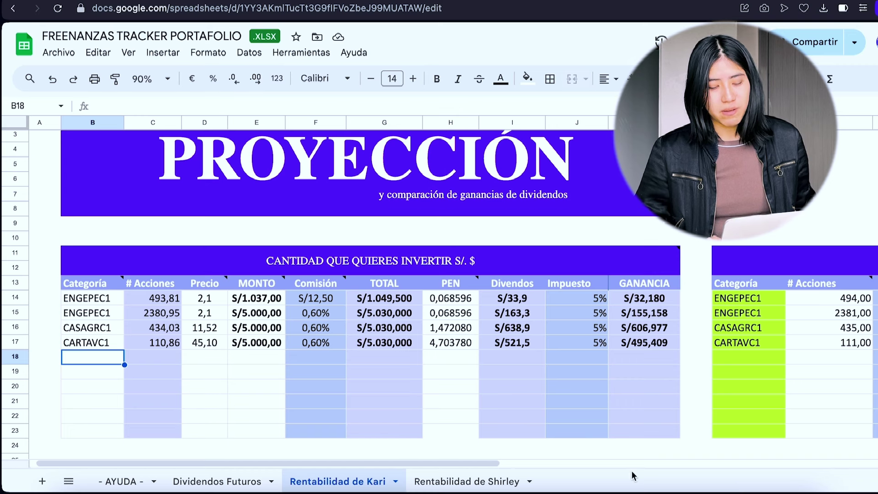
left_click(466, 481)
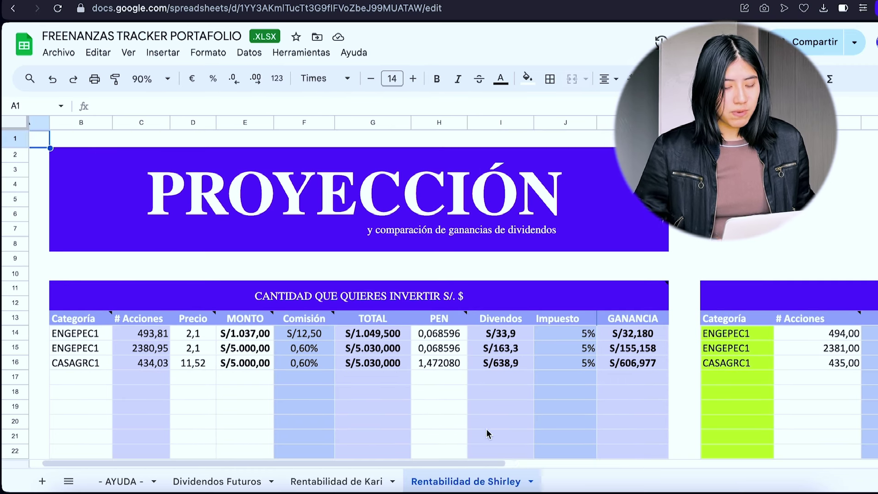
- Open the AYUDA sheet and review the YouTube tutorial link and the help text in B12:E14
left_click(121, 480)
mouse_move(134, 340)
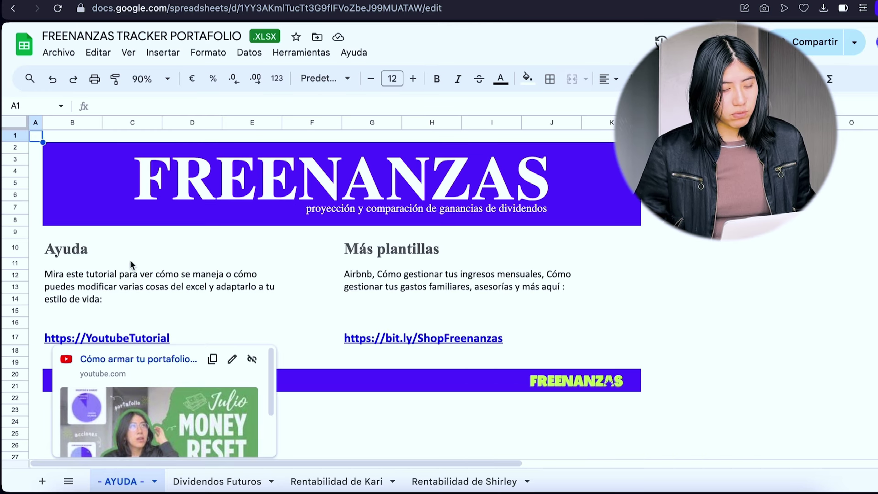
left_click(193, 288)
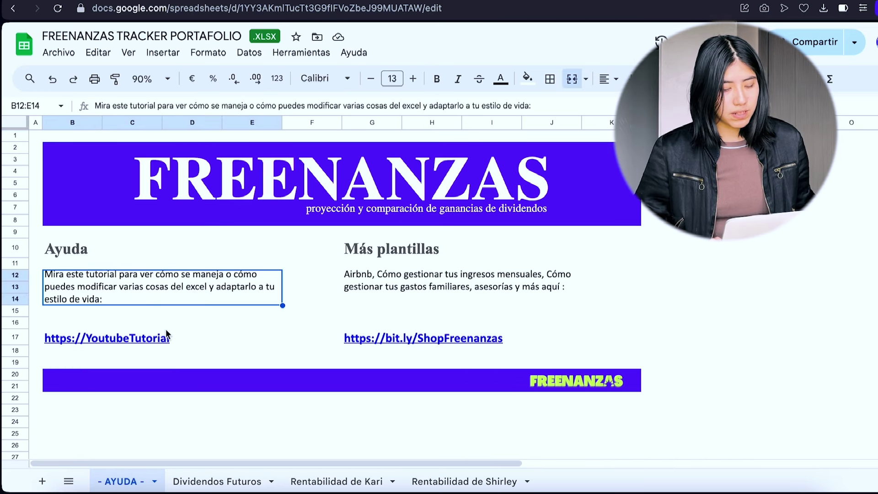